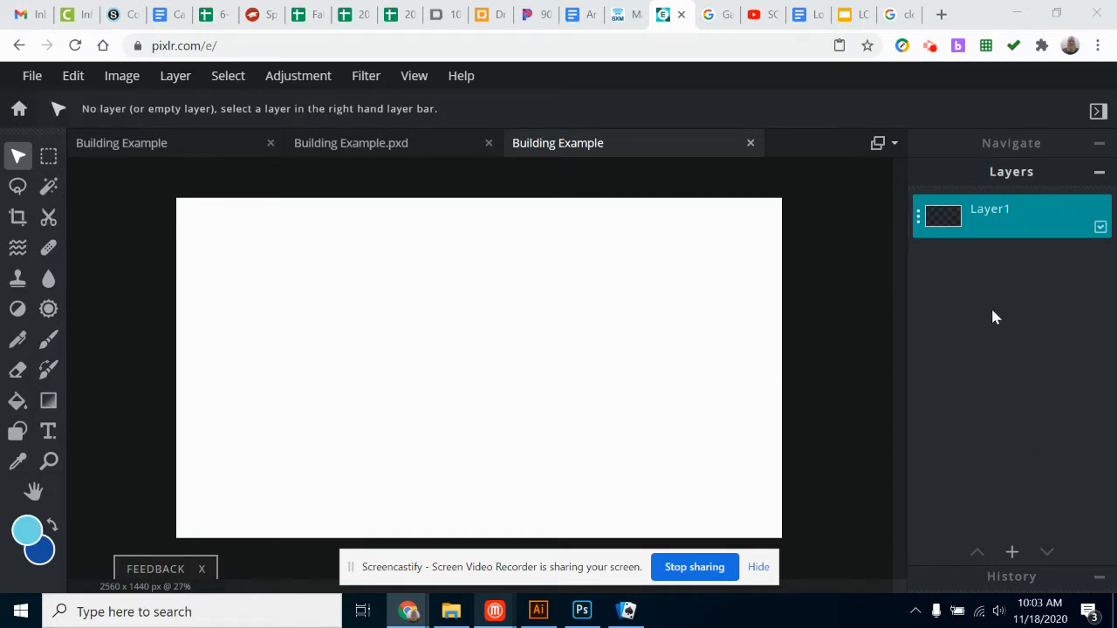
Add an empty layer above Layer1 and rename it "Vanishing points".
left_click(1012, 551)
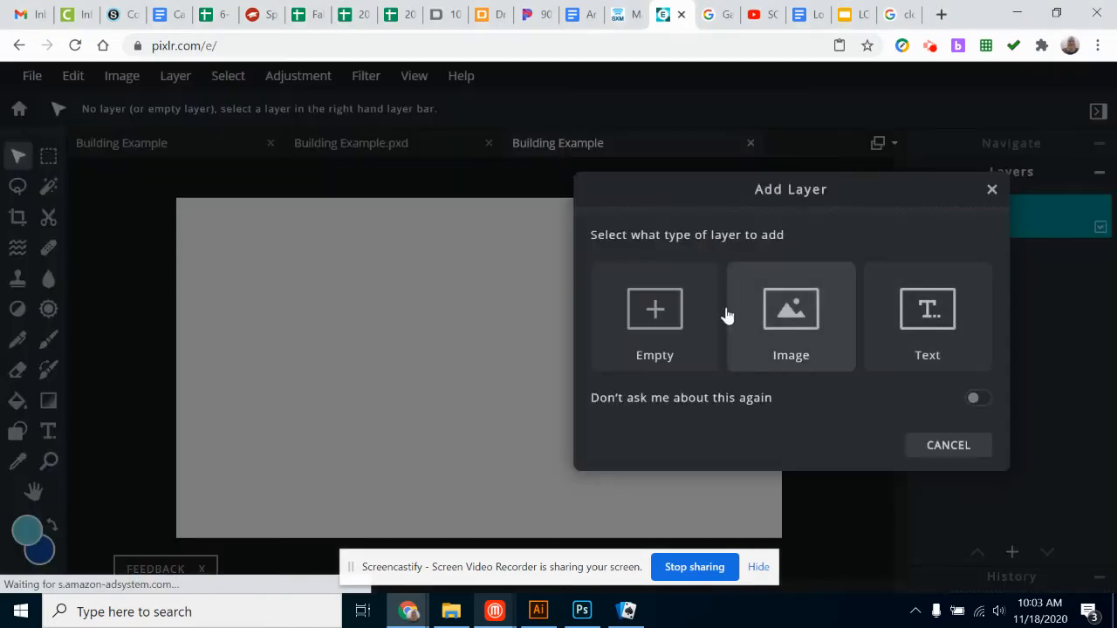
left_click(690, 324)
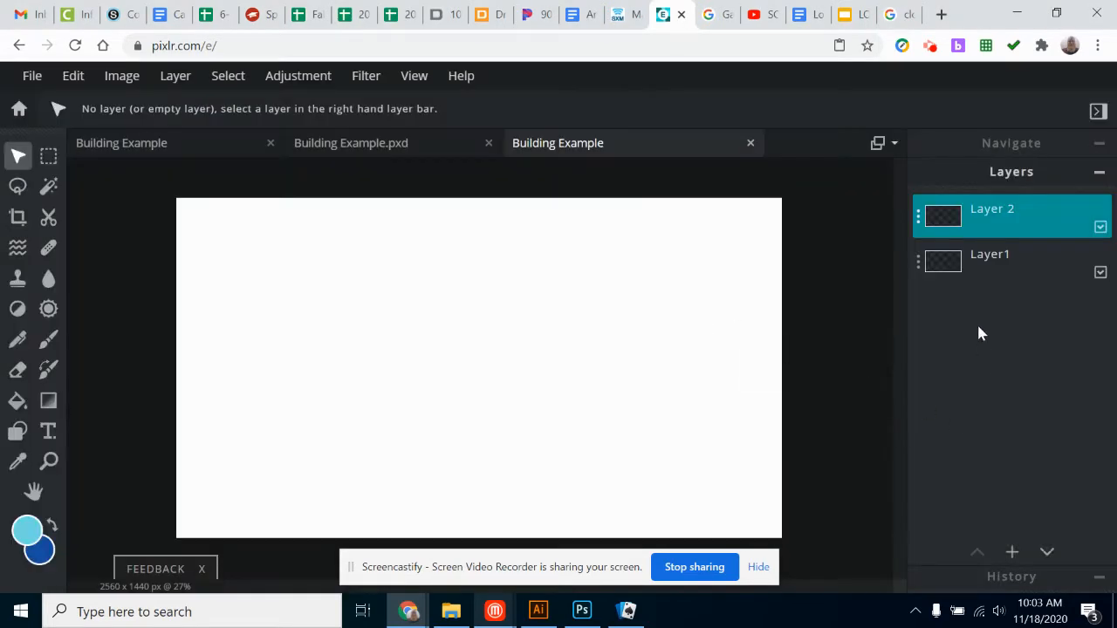
left_click(995, 212)
left_click(799, 224)
triple_click(798, 223)
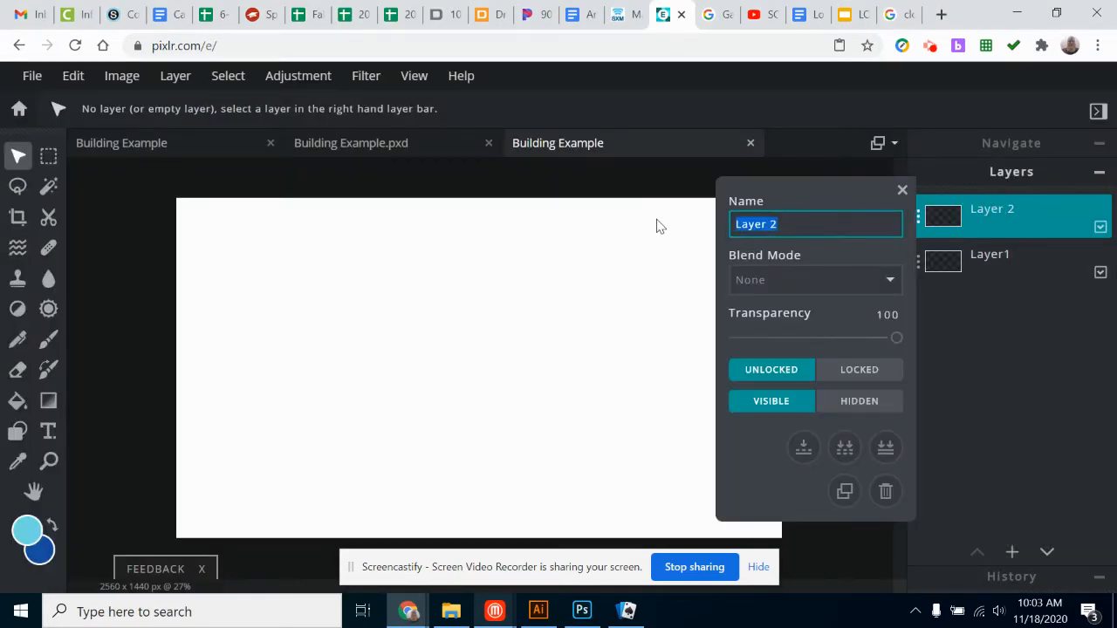
type("Vn")
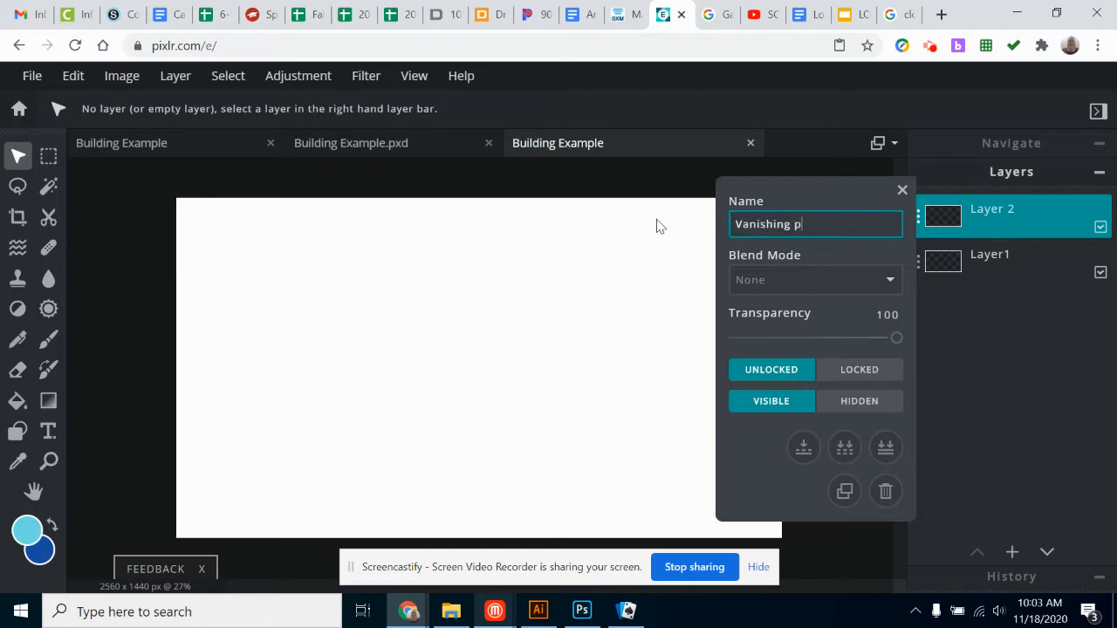
key("Return")
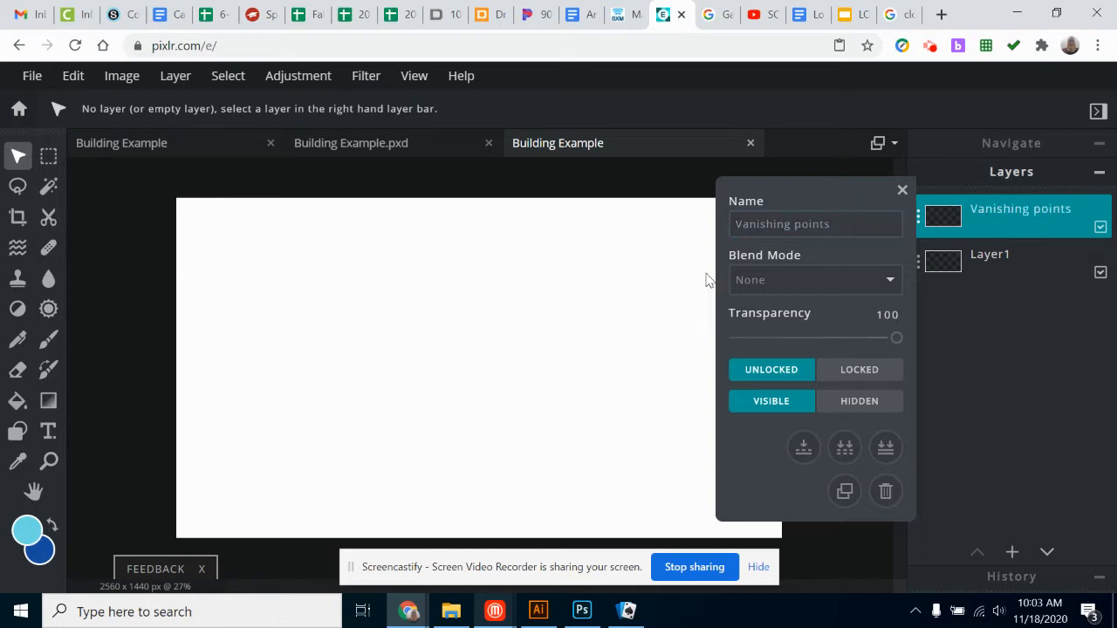
left_click(902, 190)
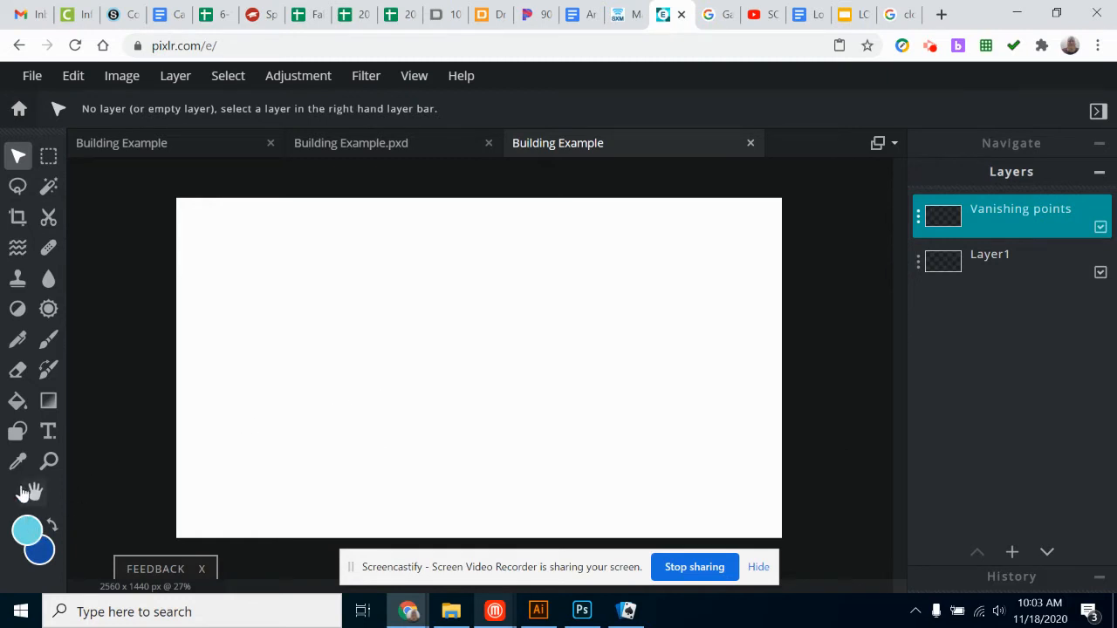
Draw a dark blue horizontal horizon line across the full canvas width and paint a vanishing-point dot at each end with the Brush.
left_click(51, 523)
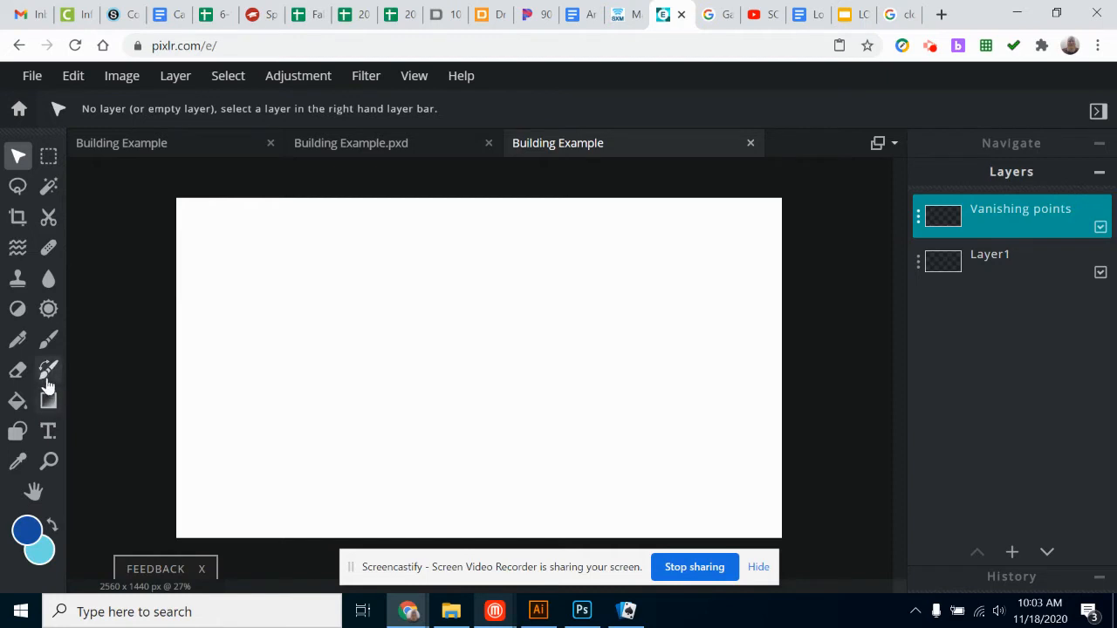
left_click(17, 434)
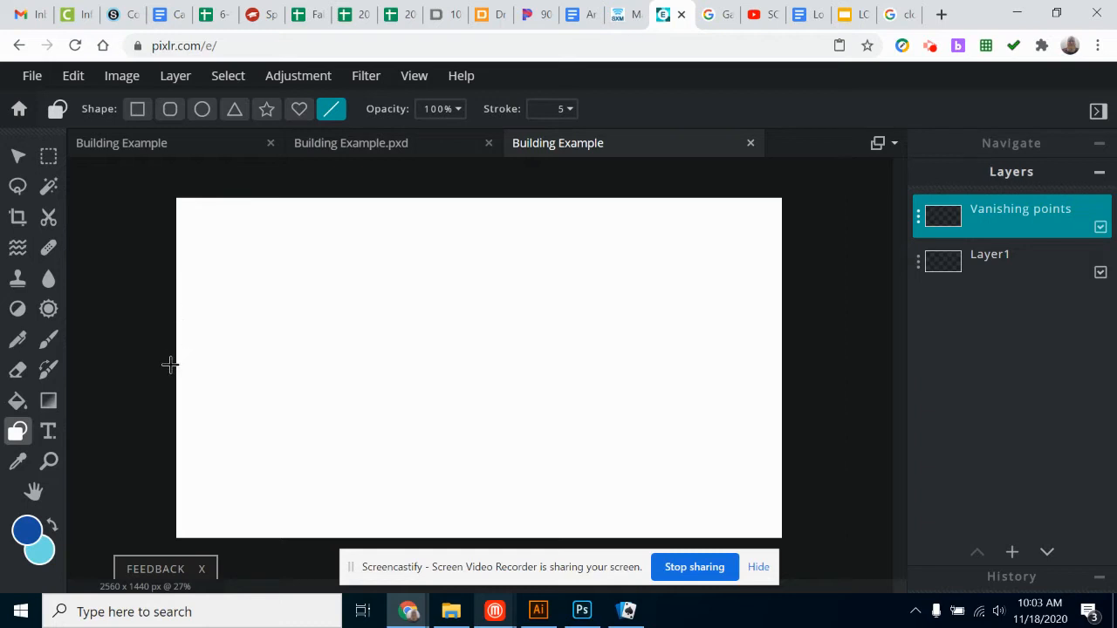
left_click_drag(175, 367, 657, 364)
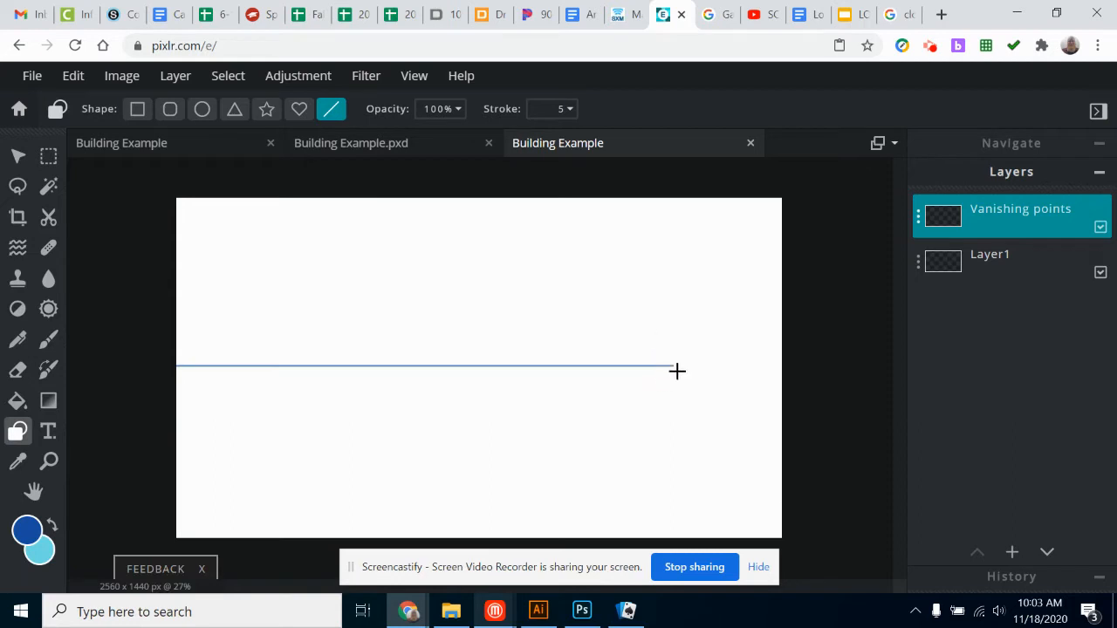
left_click_drag(744, 380, 798, 366)
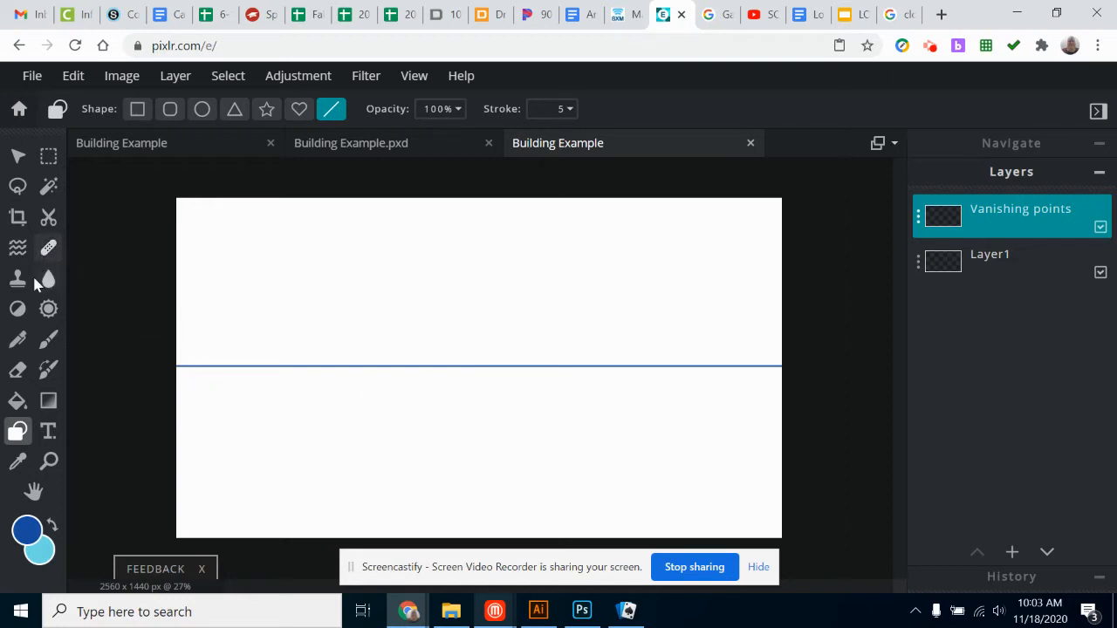
left_click(49, 339)
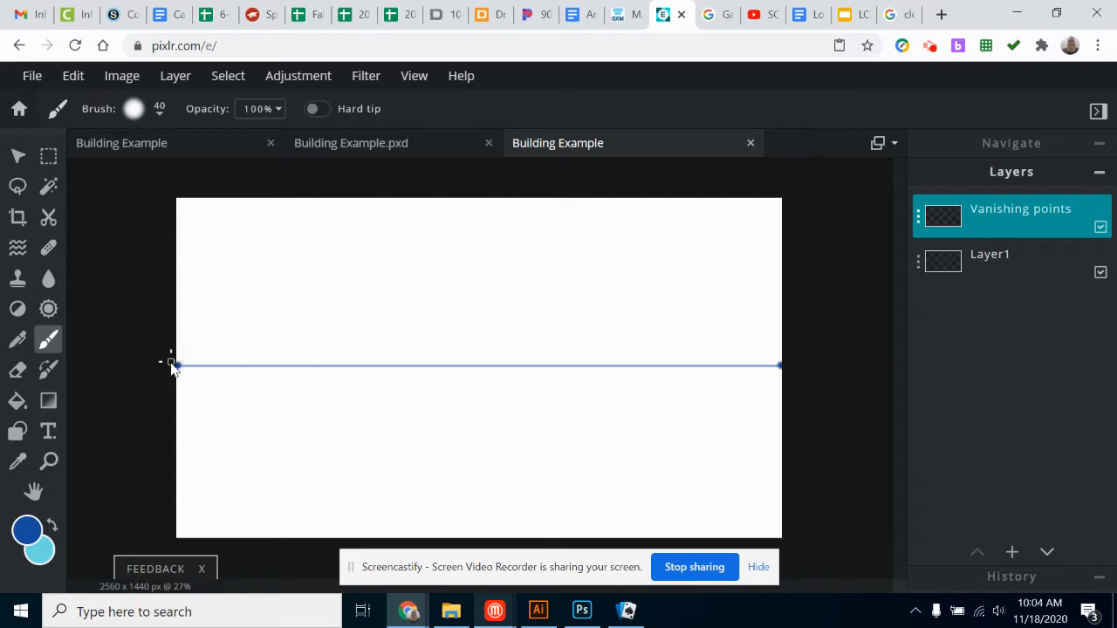
Add an empty layer above Vanishing points and rename it "Building Outline".
left_click(1012, 552)
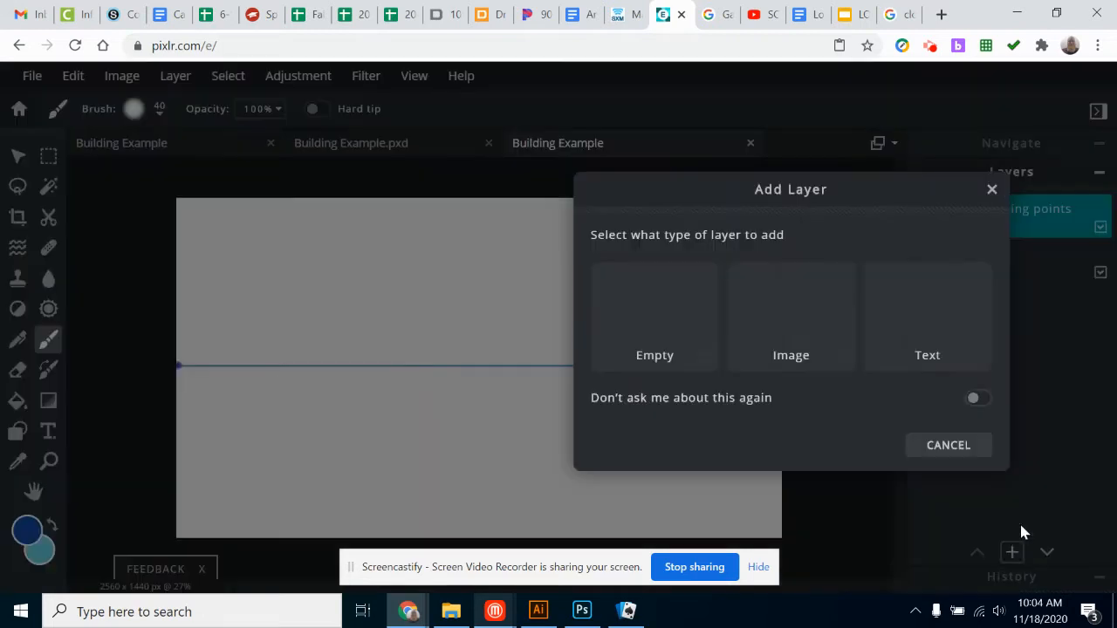
left_click(643, 310)
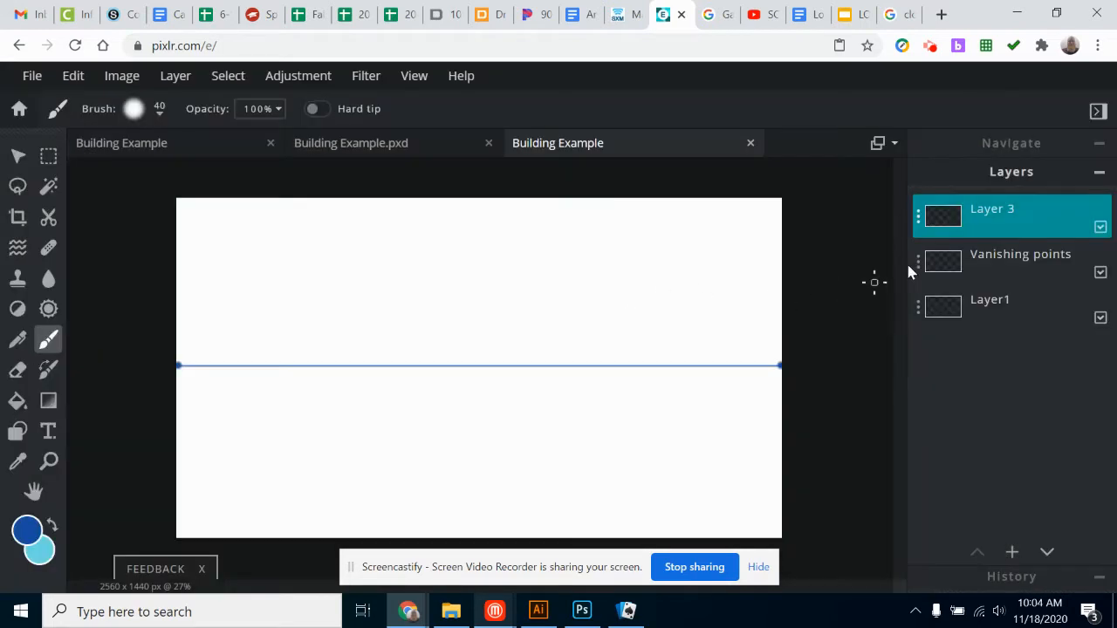
left_click(993, 213)
left_click_drag(784, 215, 704, 227)
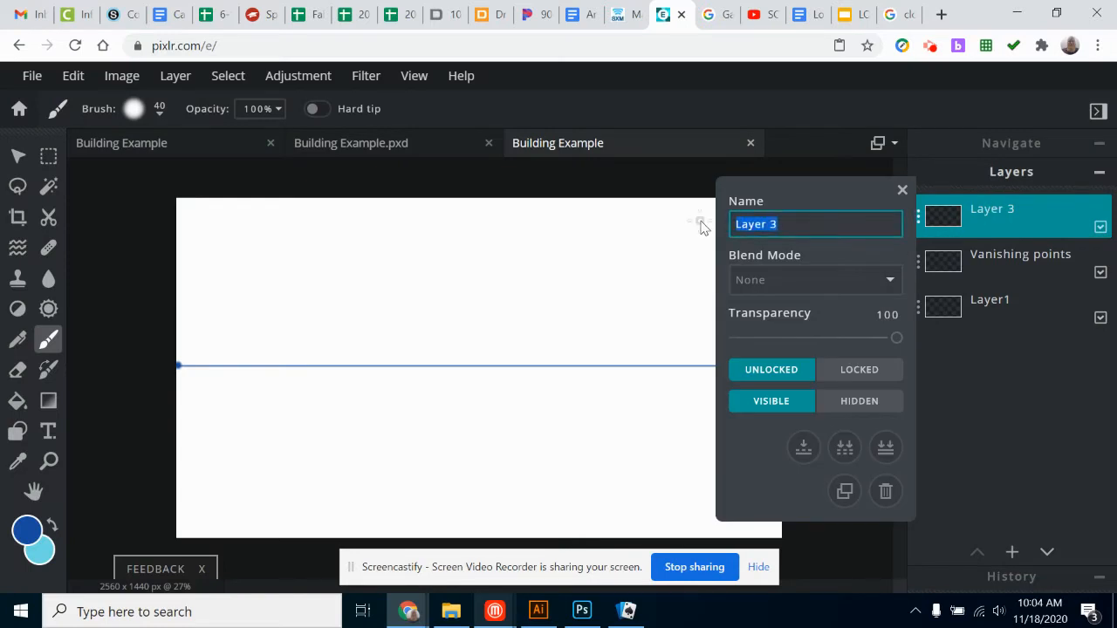
type("Building Outl")
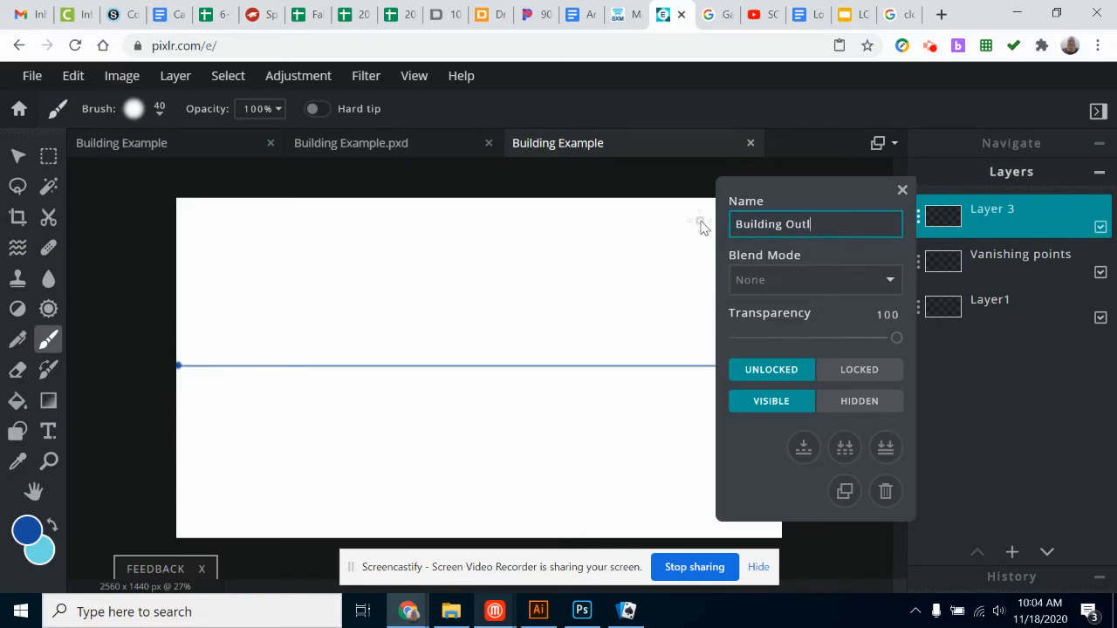
type("ine")
key("Return")
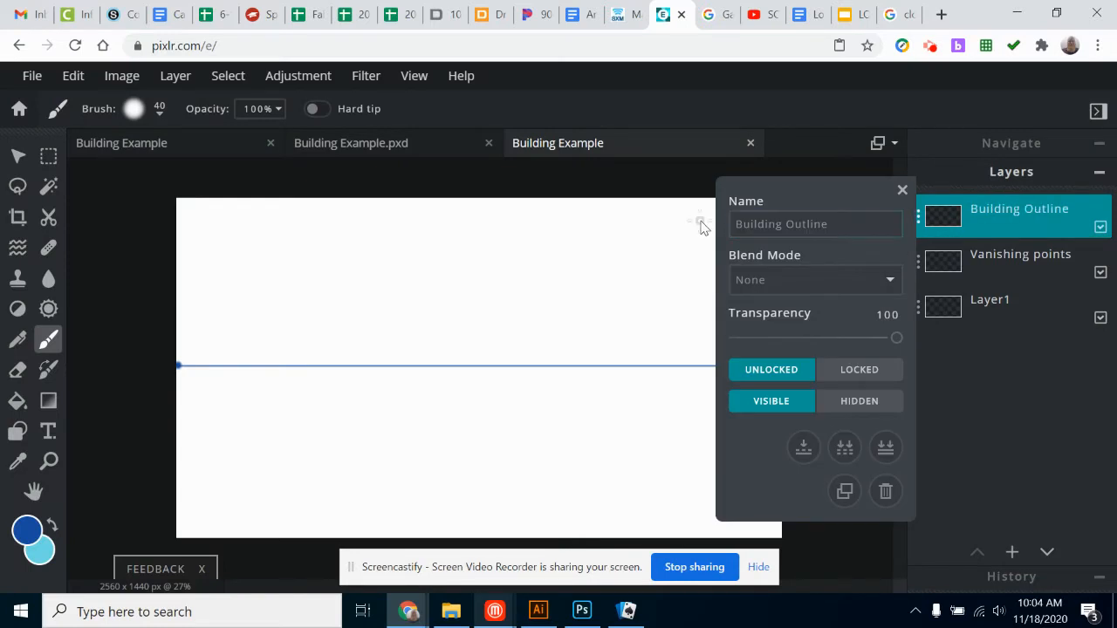
left_click(902, 192)
Set the foreground colour to black (#000000) and draw a vertical line crossing the horizon left of the canvas centre as the building's front corner.
left_click(18, 535)
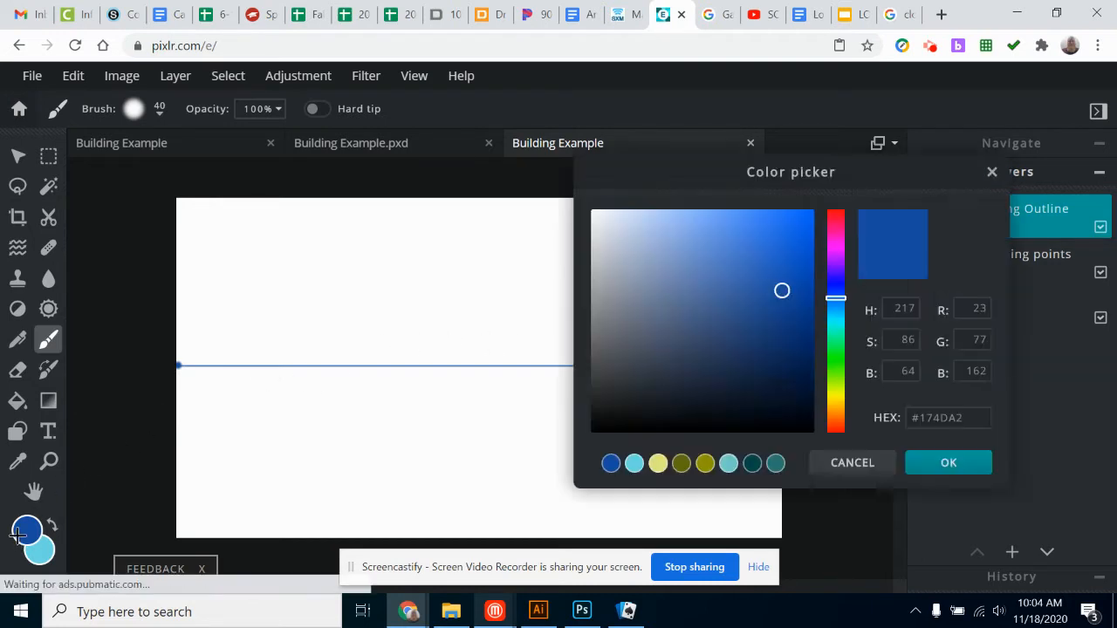
left_click_drag(720, 333, 548, 463)
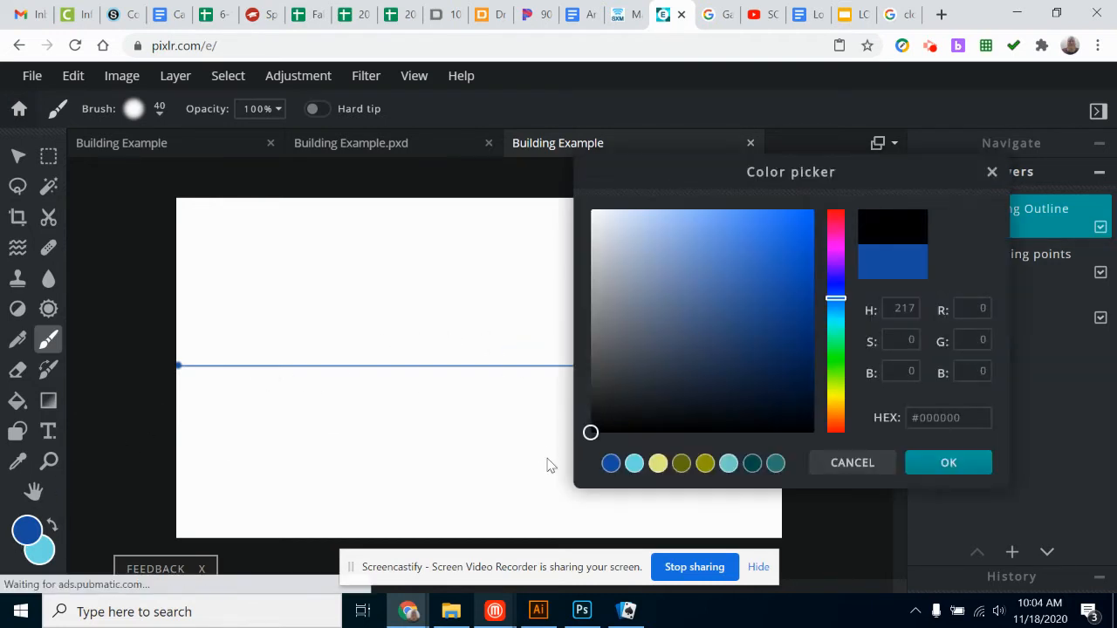
left_click(943, 464)
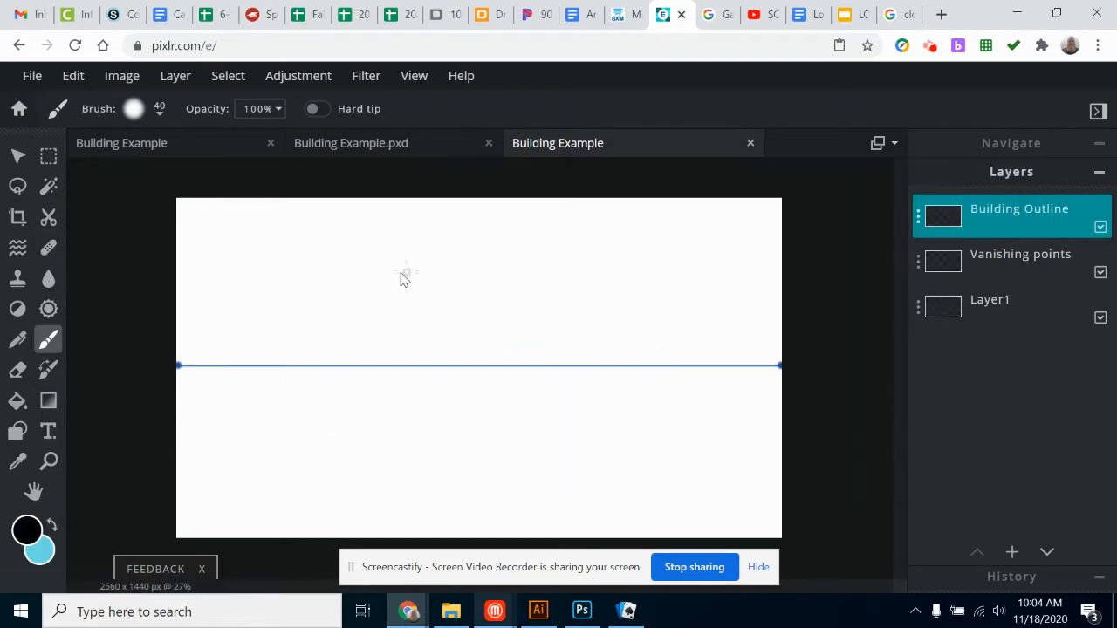
left_click(17, 432)
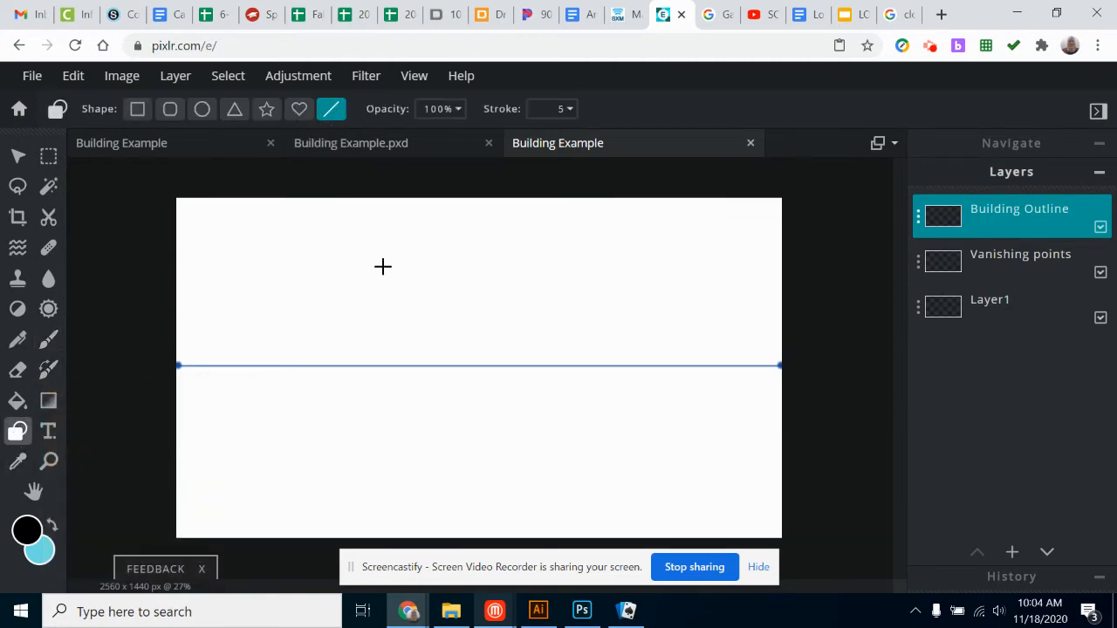
left_click_drag(387, 324, 372, 420)
left_click_drag(381, 473, 381, 472)
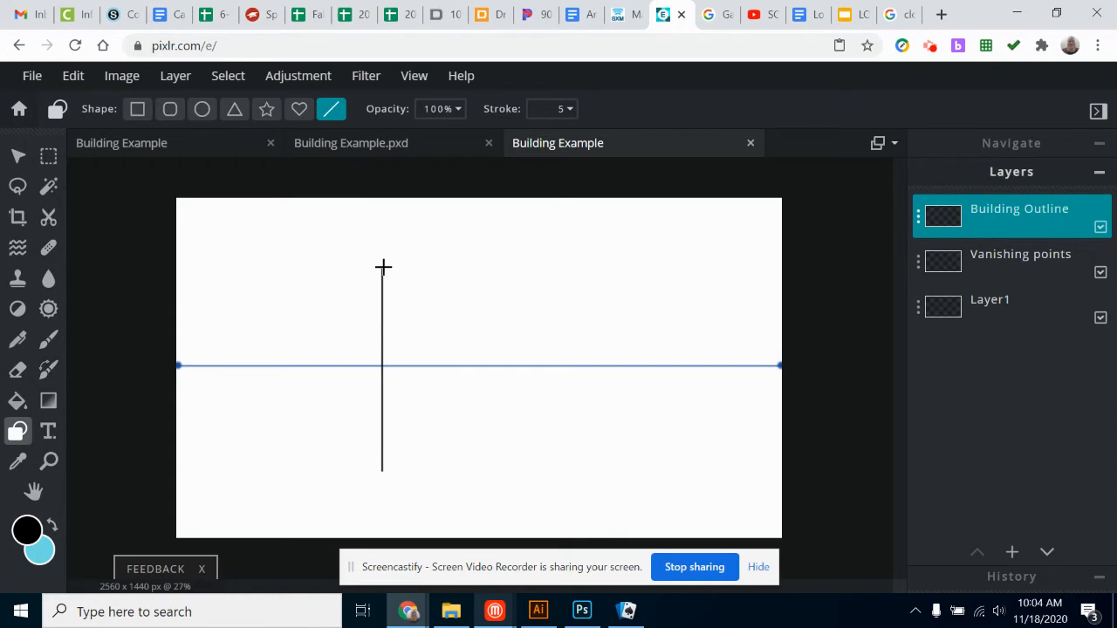
Draw perspective lines from the top and bottom of the vertical corner line to both the left and right vanishing points.
mouse_move(381, 267)
left_mouse_down()
mouse_move(200, 366)
mouse_move(179, 365)
left_mouse_up()
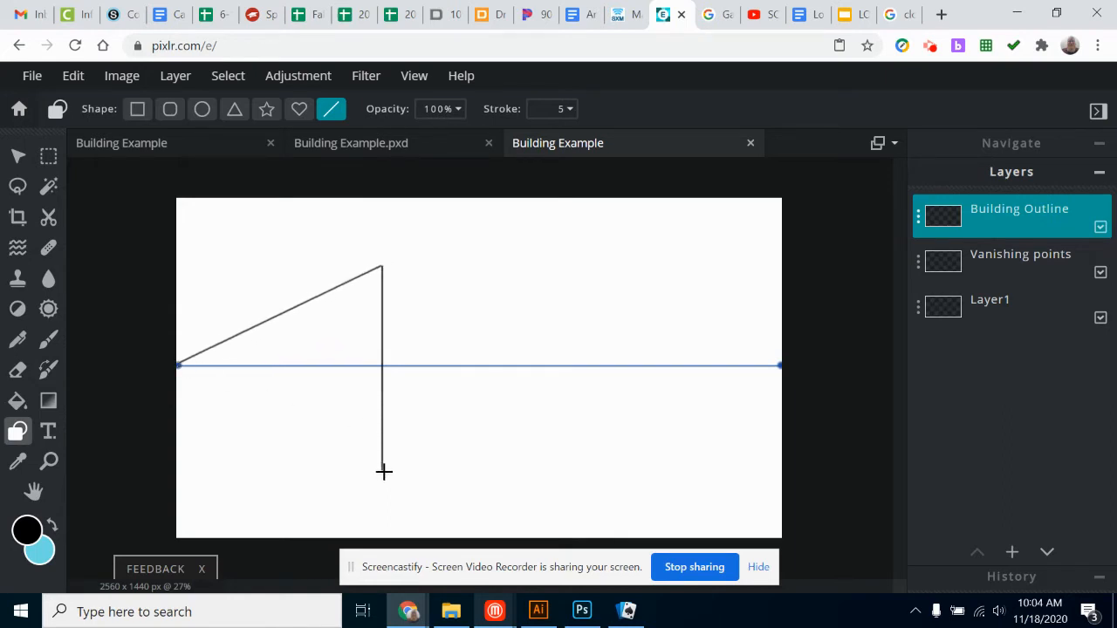
mouse_move(330, 442)
left_mouse_down()
mouse_move(204, 392)
mouse_move(178, 365)
left_mouse_up()
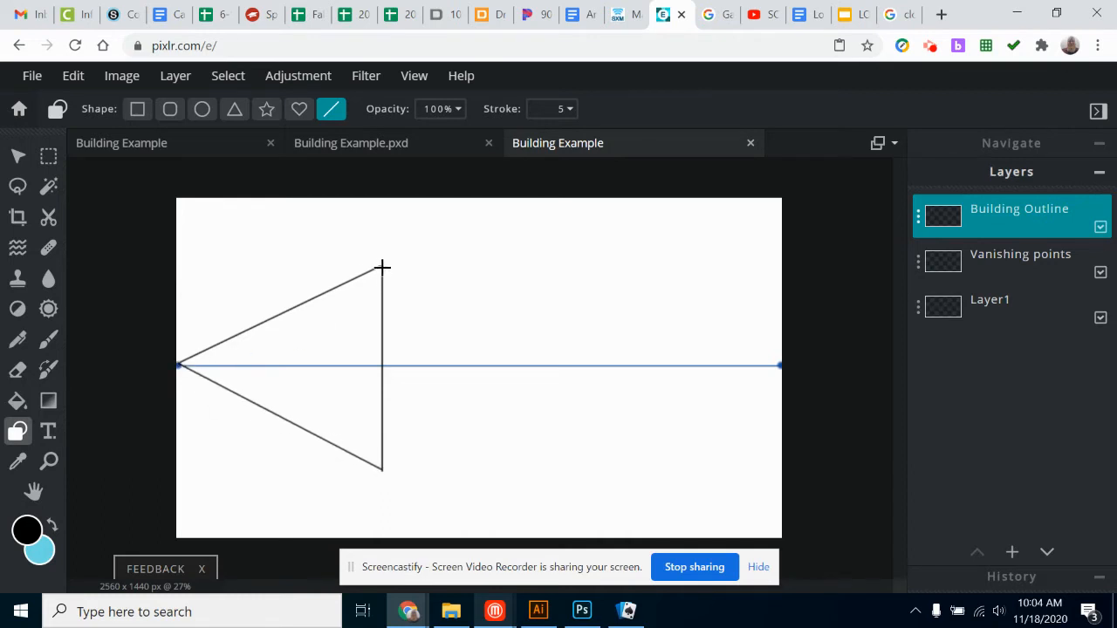
left_click_drag(382, 265, 782, 365)
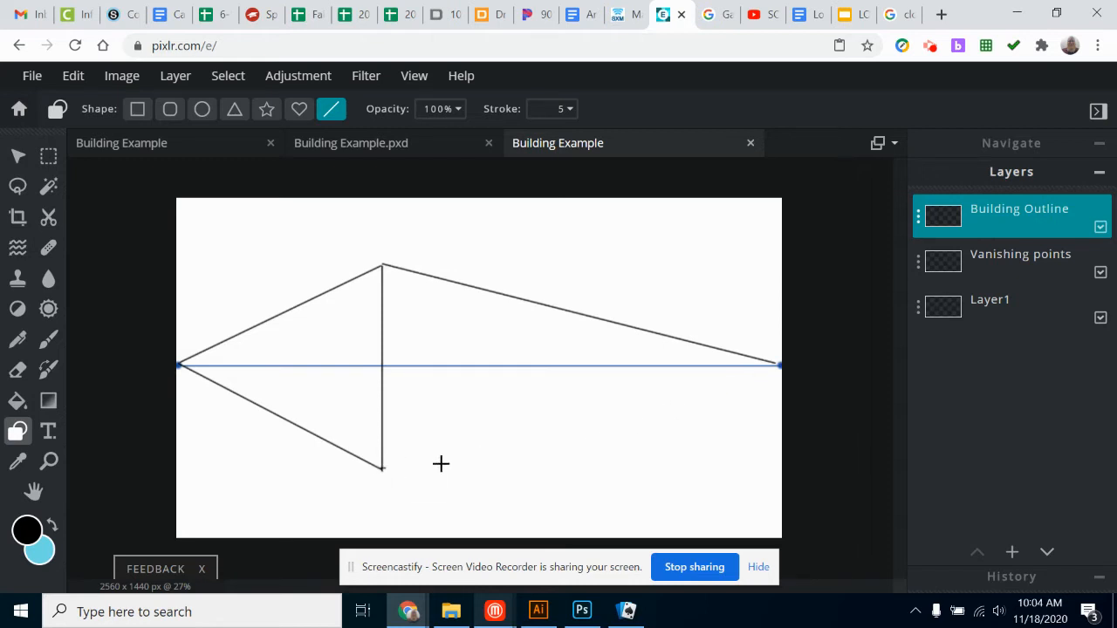
left_click_drag(381, 470, 780, 365)
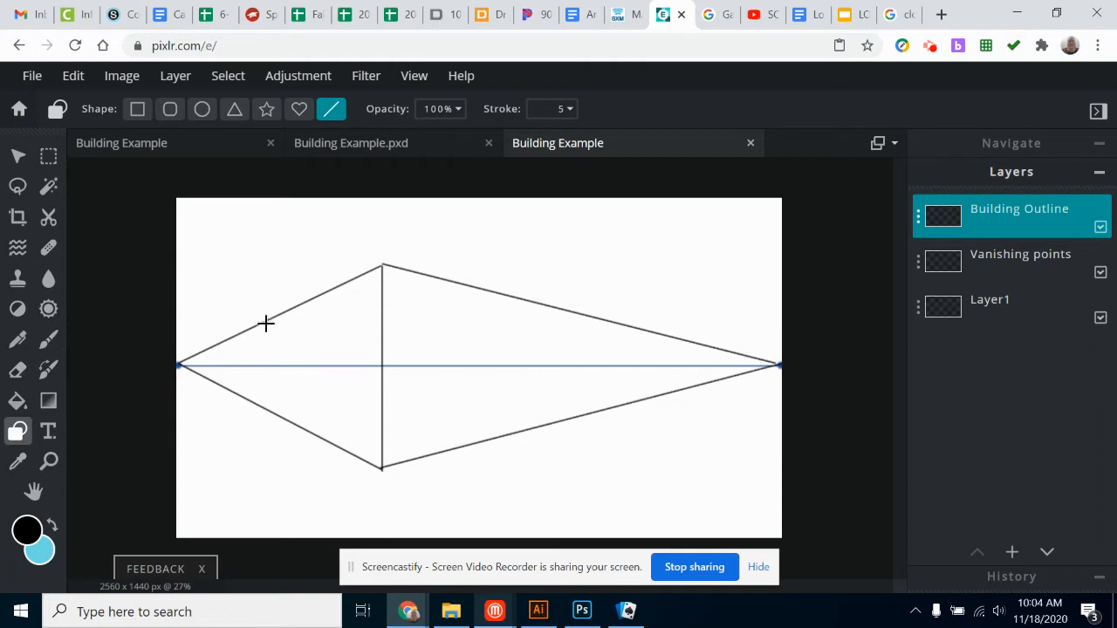
Draw a vertical edge between the perspective lines on each side of the front corner to close the two walls, redoing any slanted line.
left_click_drag(263, 322, 271, 417)
key("ctrl+z")
left_click_drag(533, 302, 532, 411)
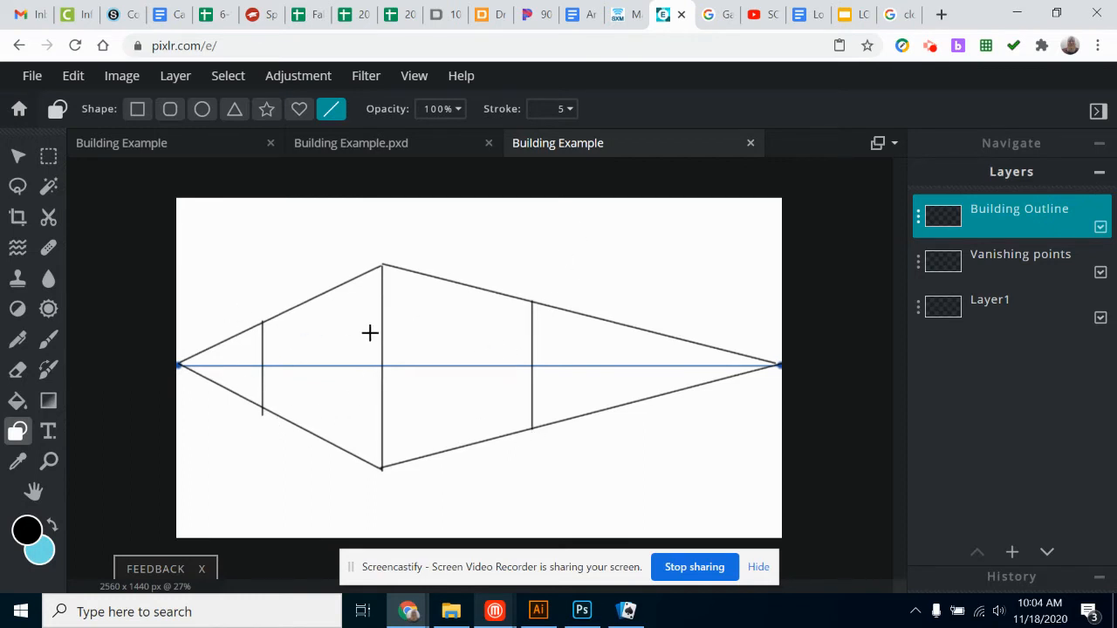
Erase the perspective lines that extend beyond the building's left and right vertical edges on the Building Outline layer.
left_click(18, 369)
left_click_drag(239, 332, 200, 361)
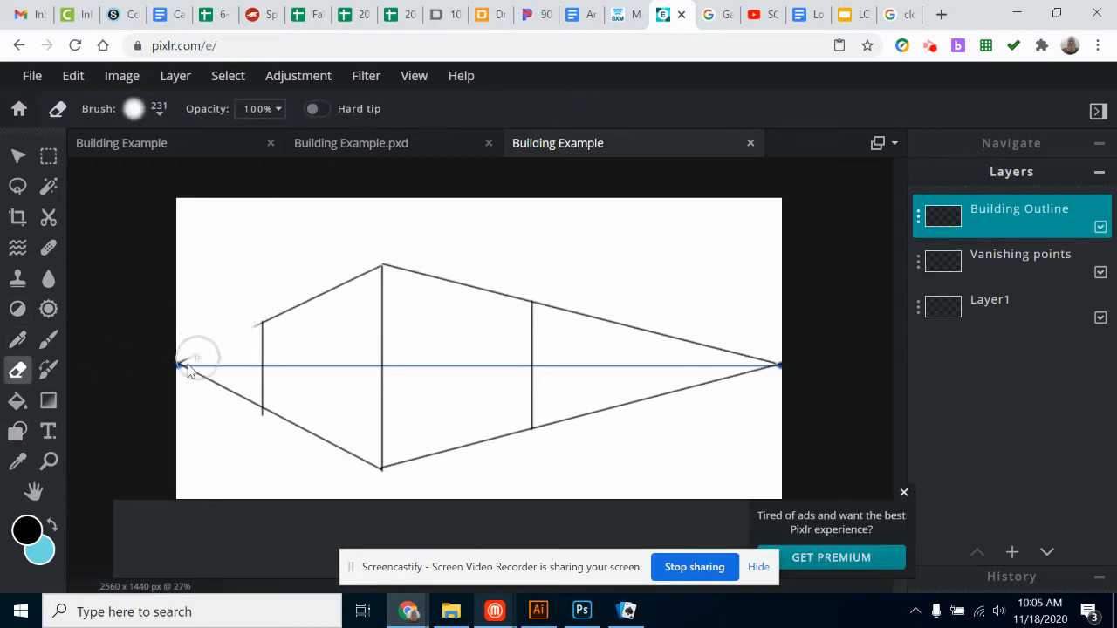
mouse_move(224, 401)
left_mouse_down()
mouse_move(241, 411)
mouse_move(200, 392)
left_mouse_up()
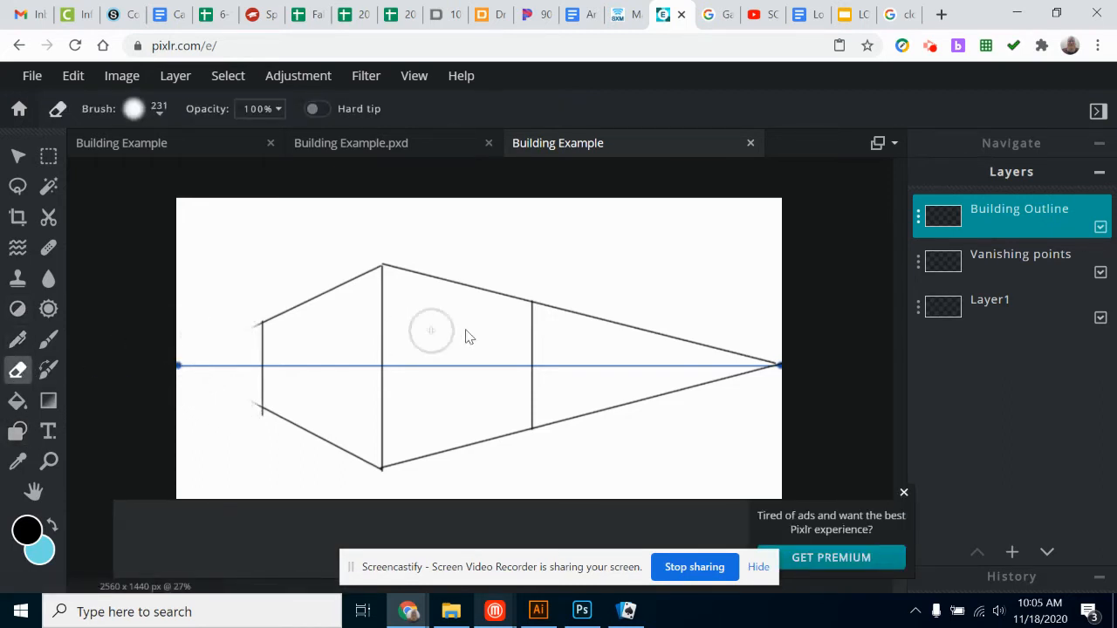
left_click_drag(553, 303, 811, 366)
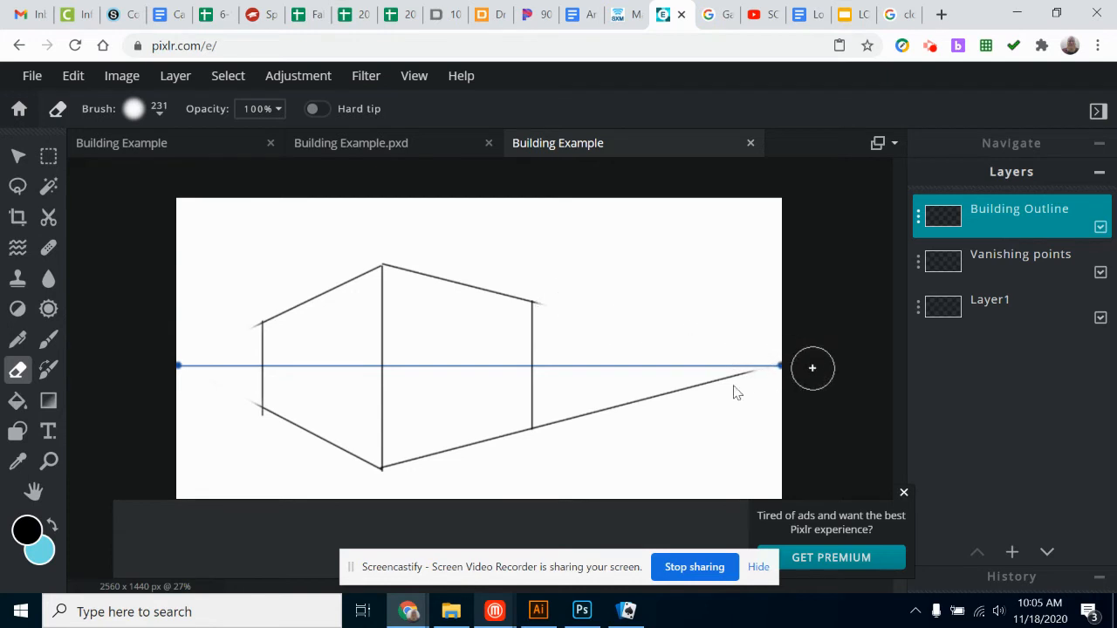
left_click_drag(544, 427, 792, 357)
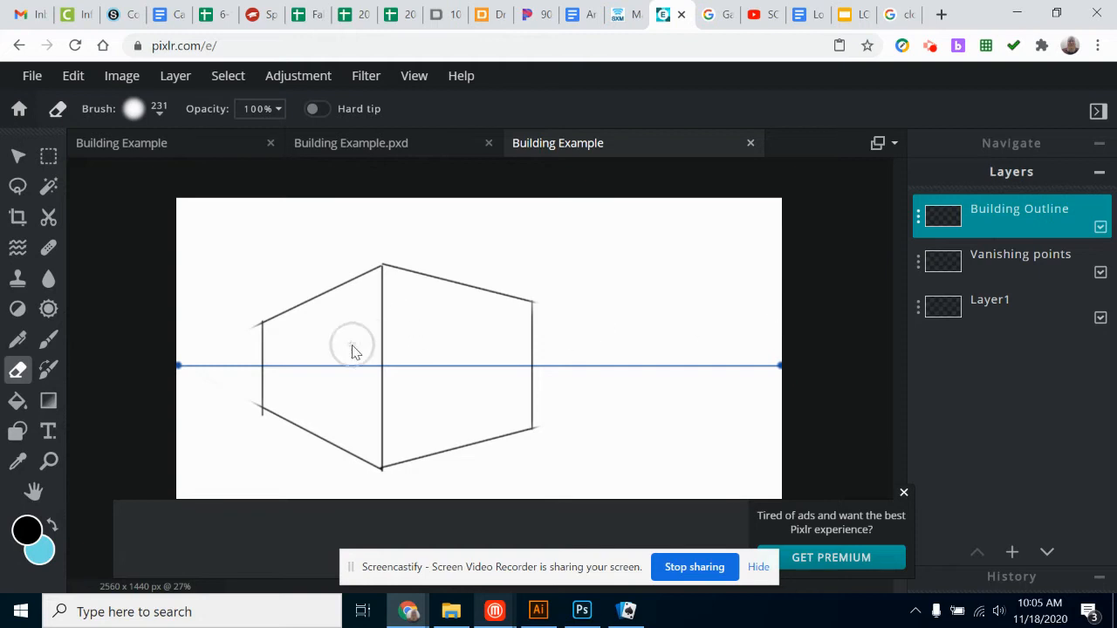
Add an empty layer above Building Outline and rename it "Left Wall Color".
left_click(1013, 551)
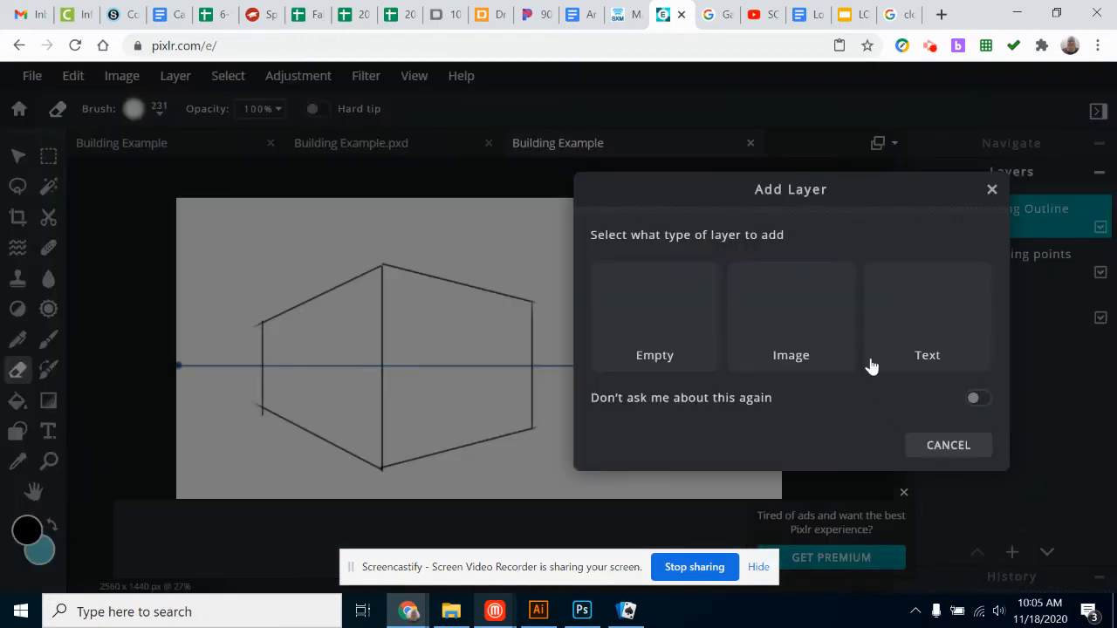
left_click(640, 312)
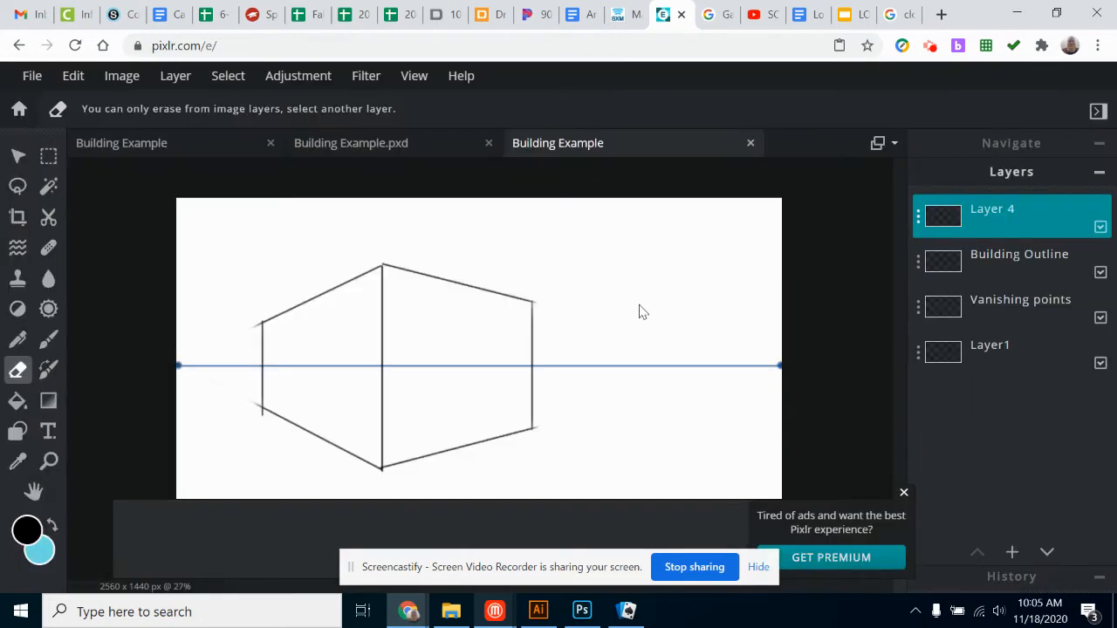
left_click(989, 228)
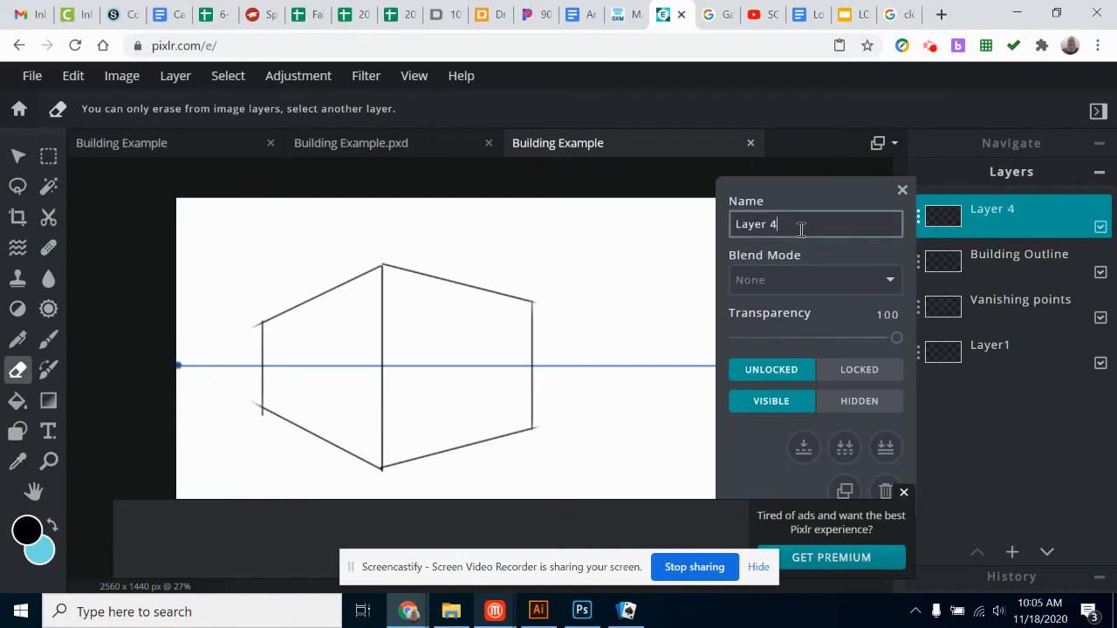
key("ctrl+a")
type("L")
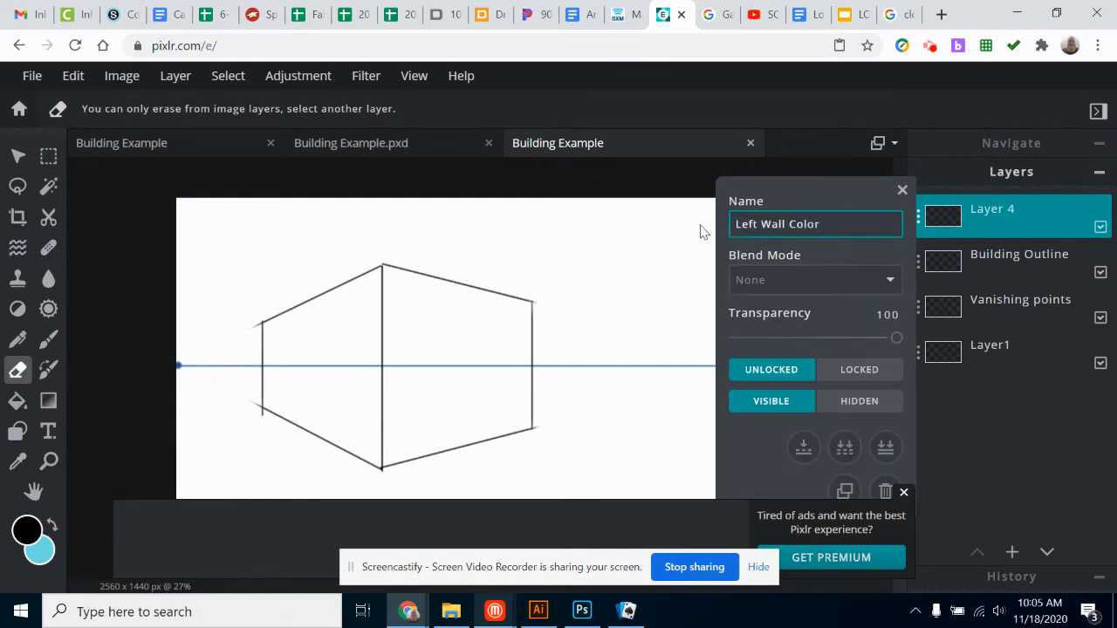
key("Return")
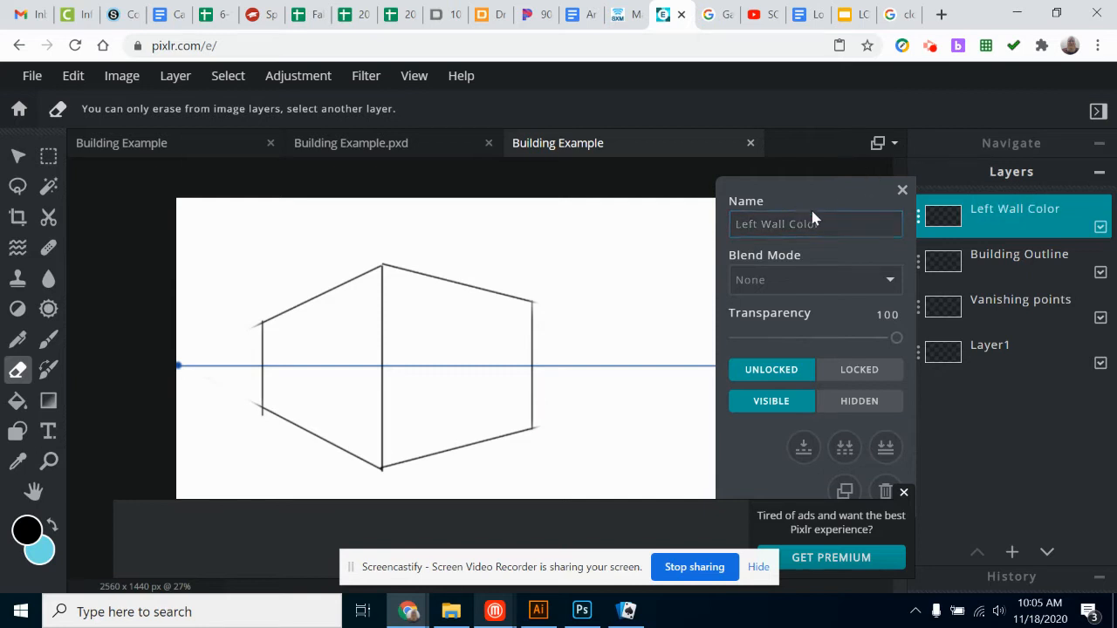
Make a rectangular selection around the left wall, spanning from the front corner line to its outer vertical edge.
left_click(903, 189)
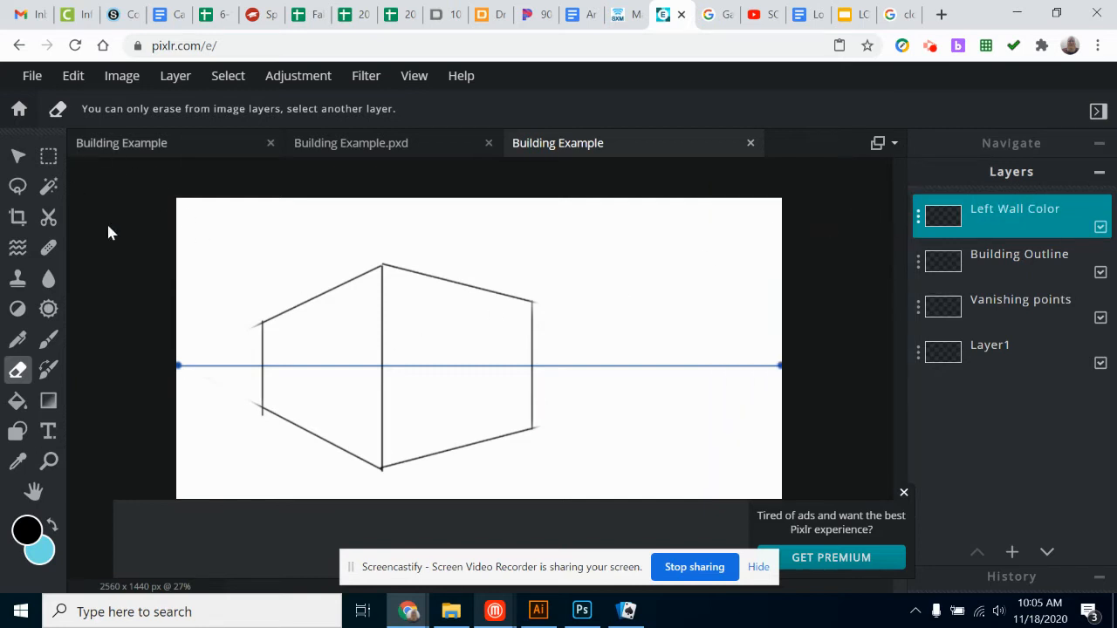
left_click(48, 156)
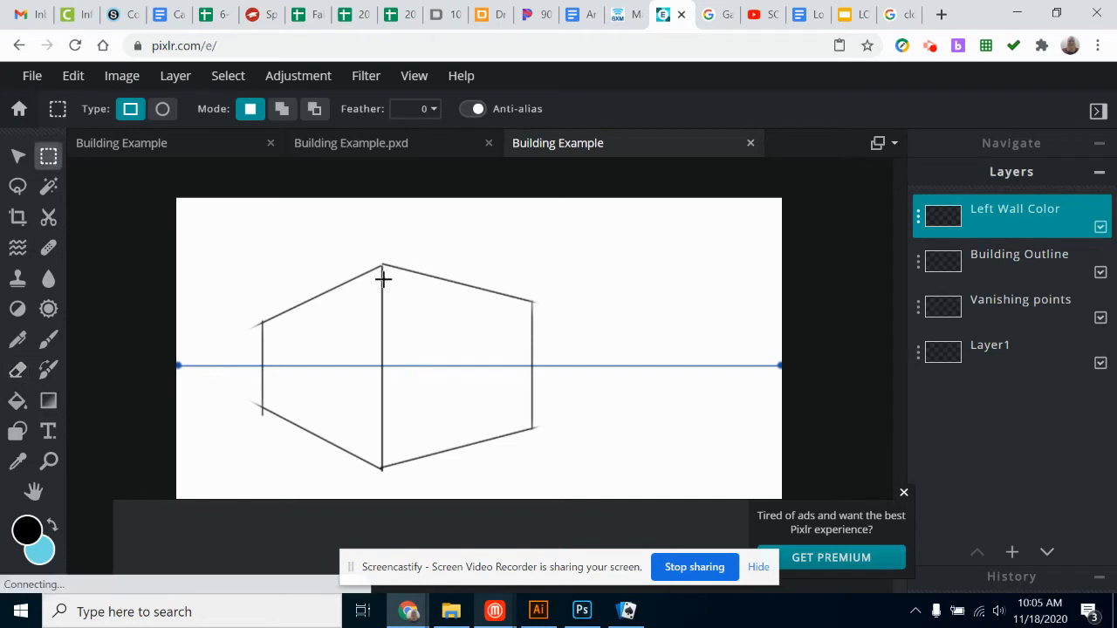
left_click_drag(383, 265, 264, 471)
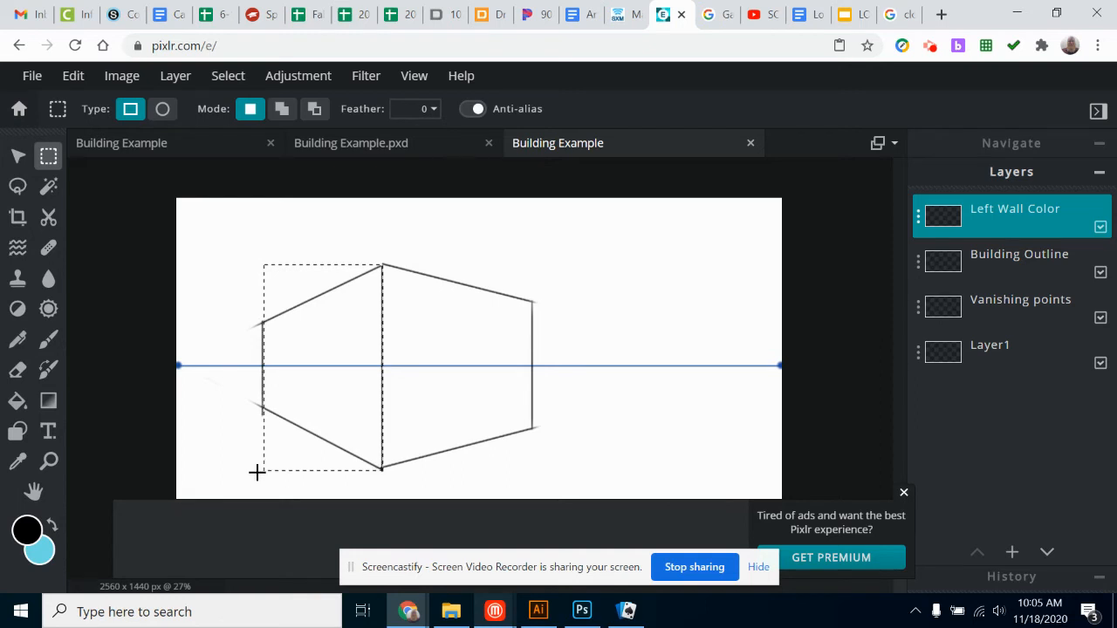
Set the foreground colour to pink #EE5CCE.
left_click(33, 534)
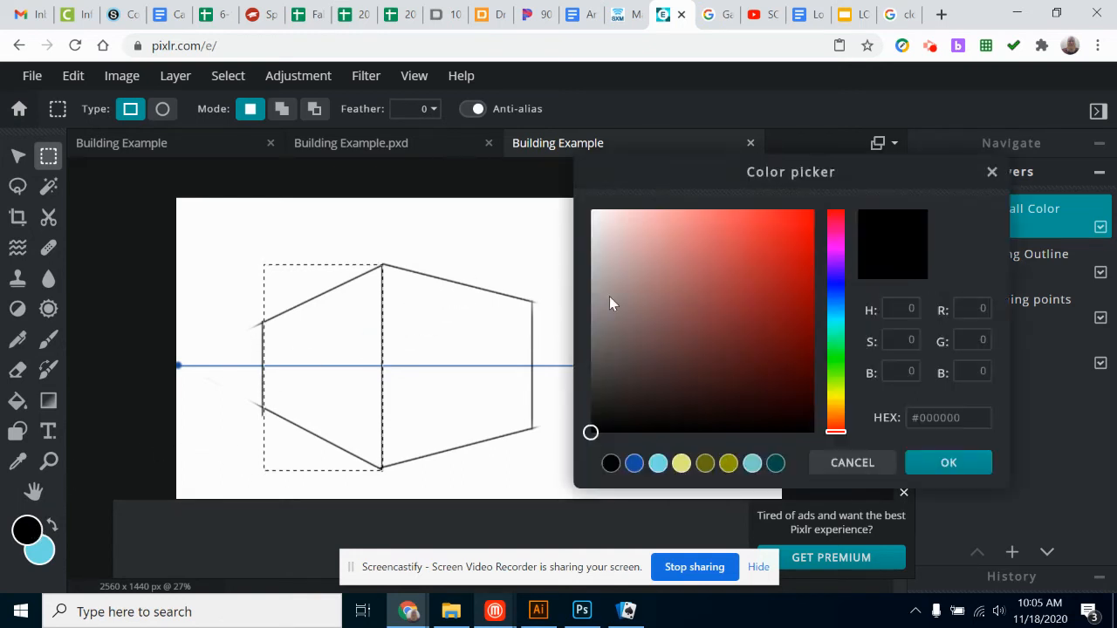
left_click_drag(836, 388, 836, 244)
left_click(729, 225)
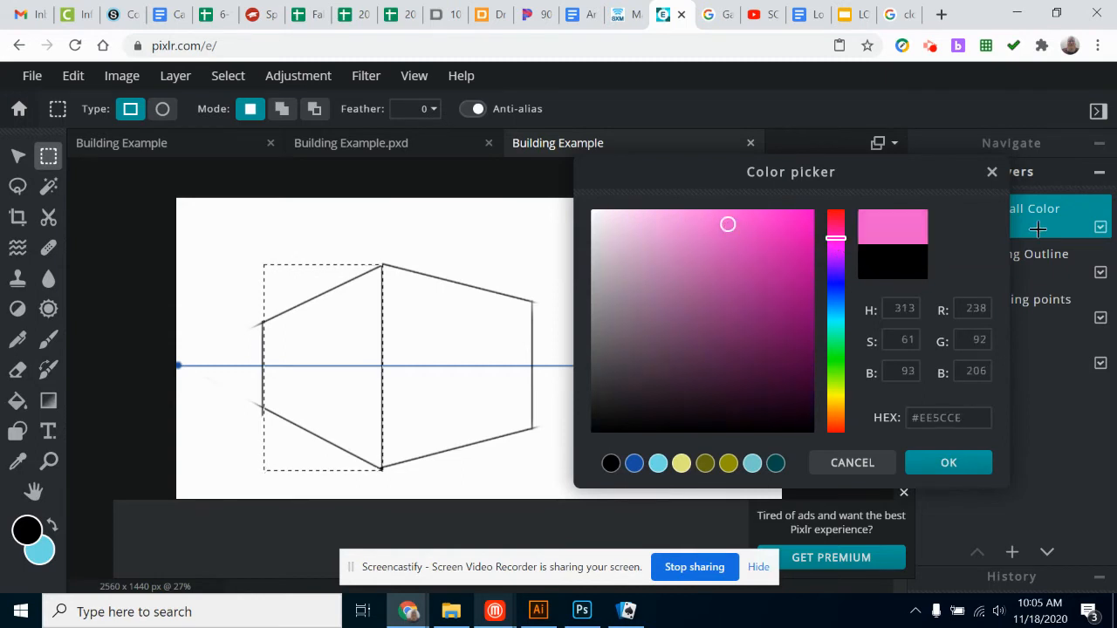
left_click(926, 463)
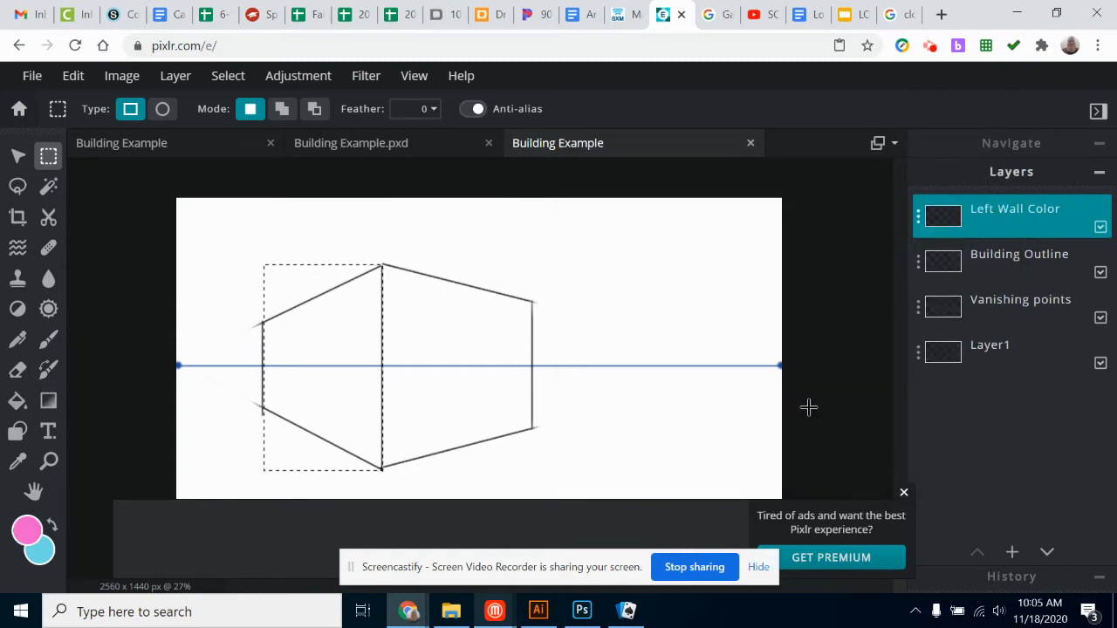
Set the background colour to dark magenta #730E5D and fill the selection with a horizontal linear gradient darkening toward the front corner.
left_click(42, 550)
left_click(610, 462)
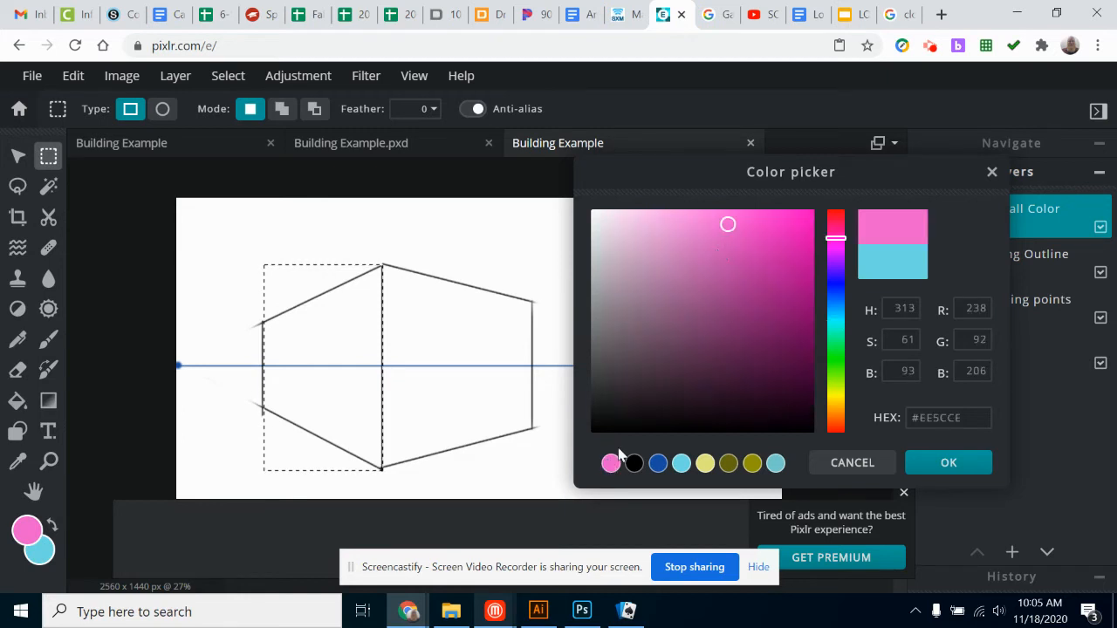
left_click_drag(730, 245, 785, 332)
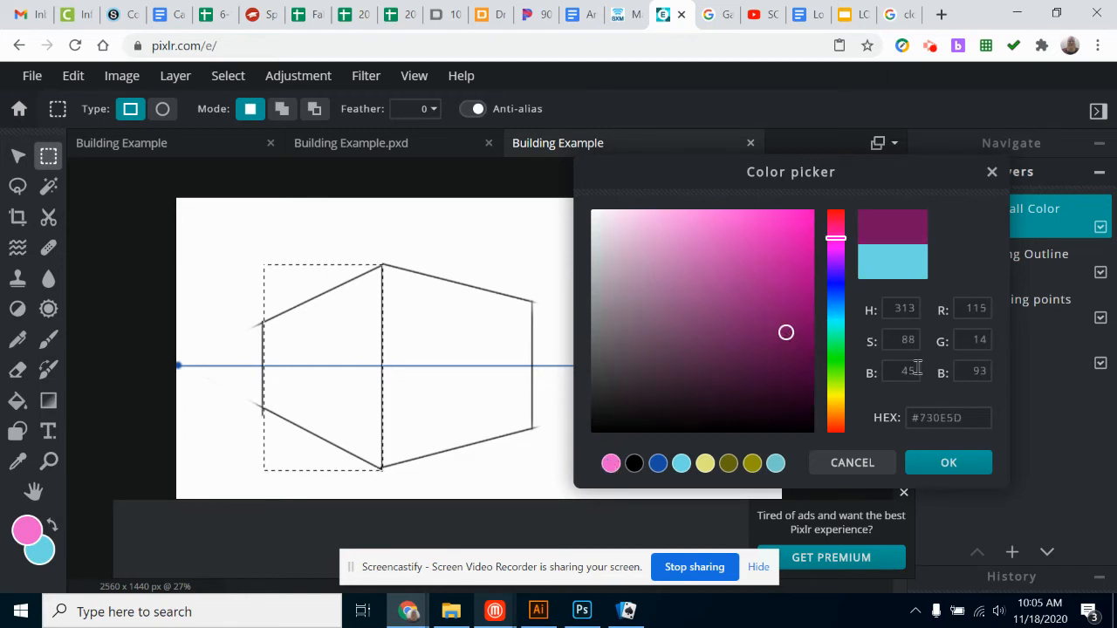
left_click(948, 465)
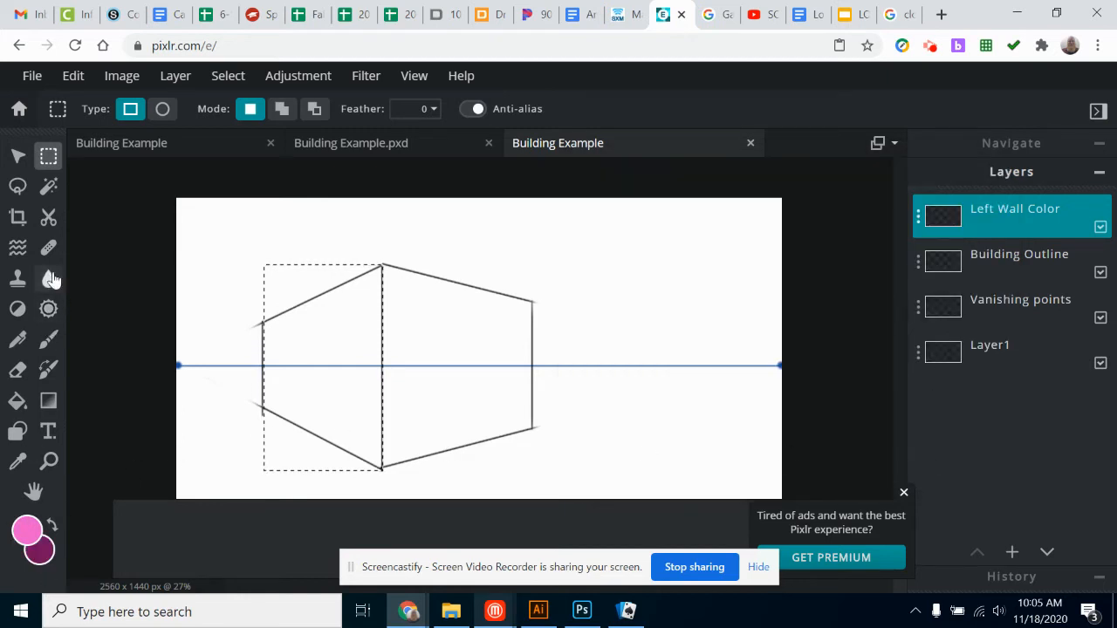
left_click(48, 402)
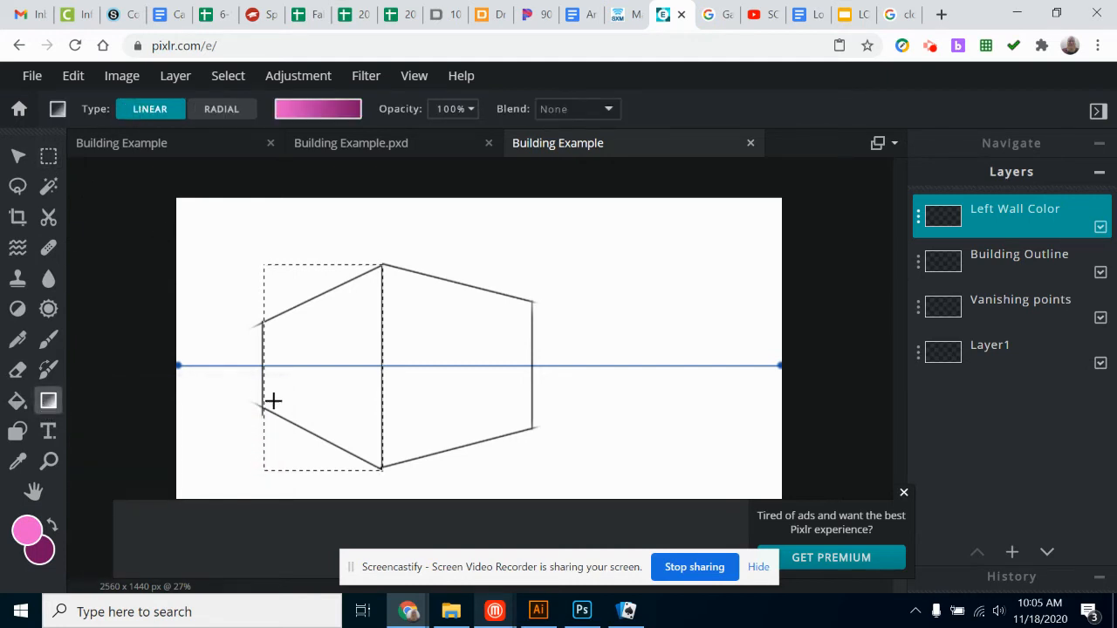
left_click_drag(284, 362, 384, 366)
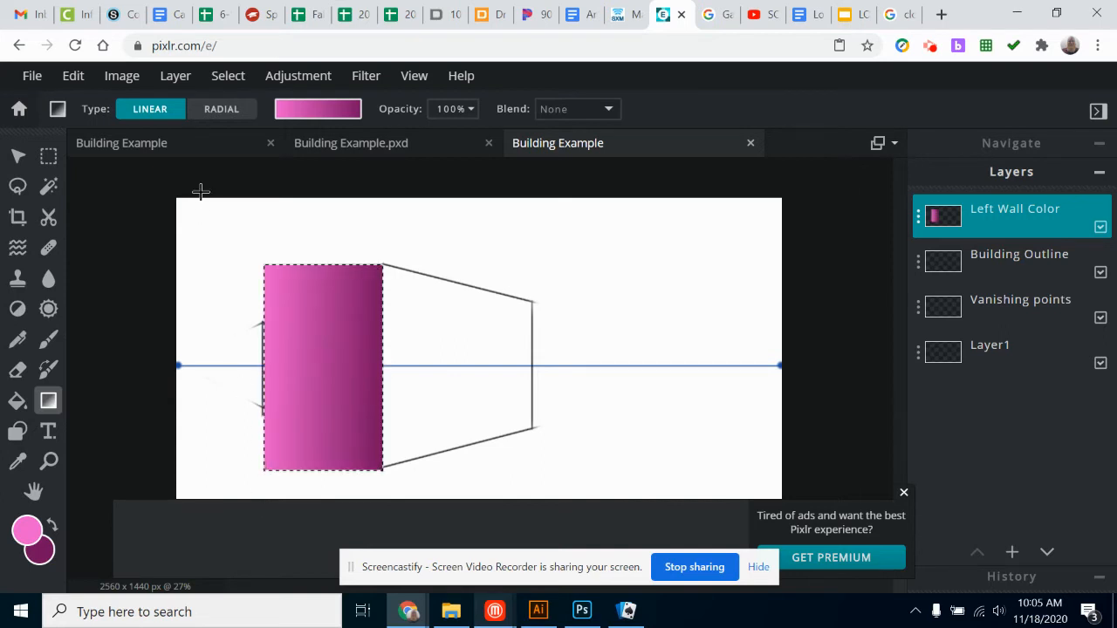
Free distort the gradient rectangle to fit the left wall outline, with corners at about 349×522, 877×275, 353×899 and 877×1150.
left_click(72, 76)
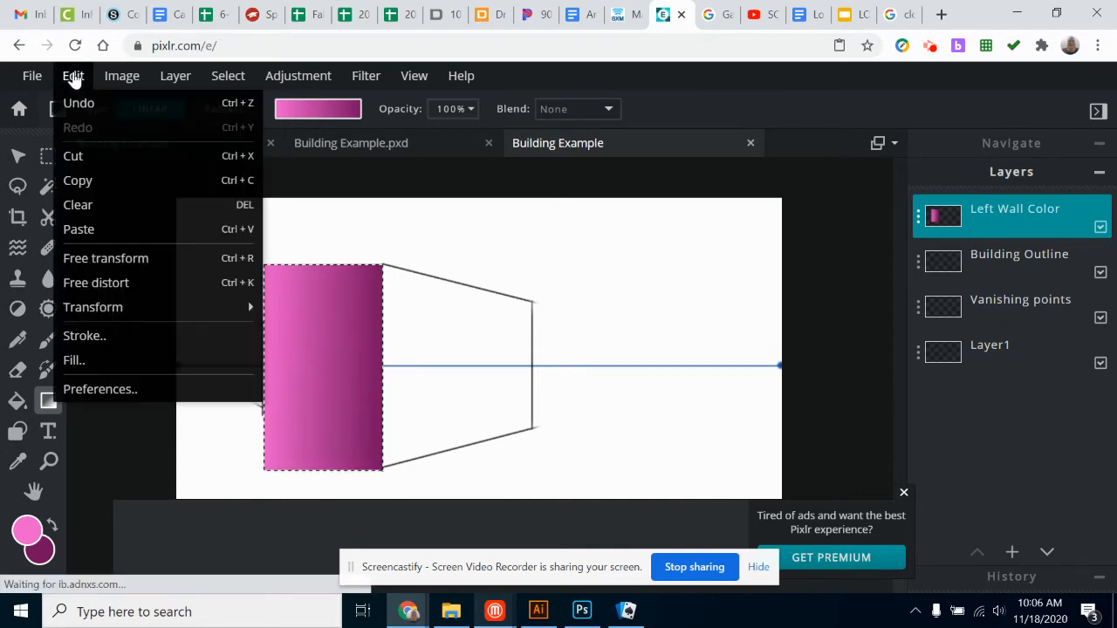
left_click(216, 283)
left_click_drag(264, 265, 261, 326)
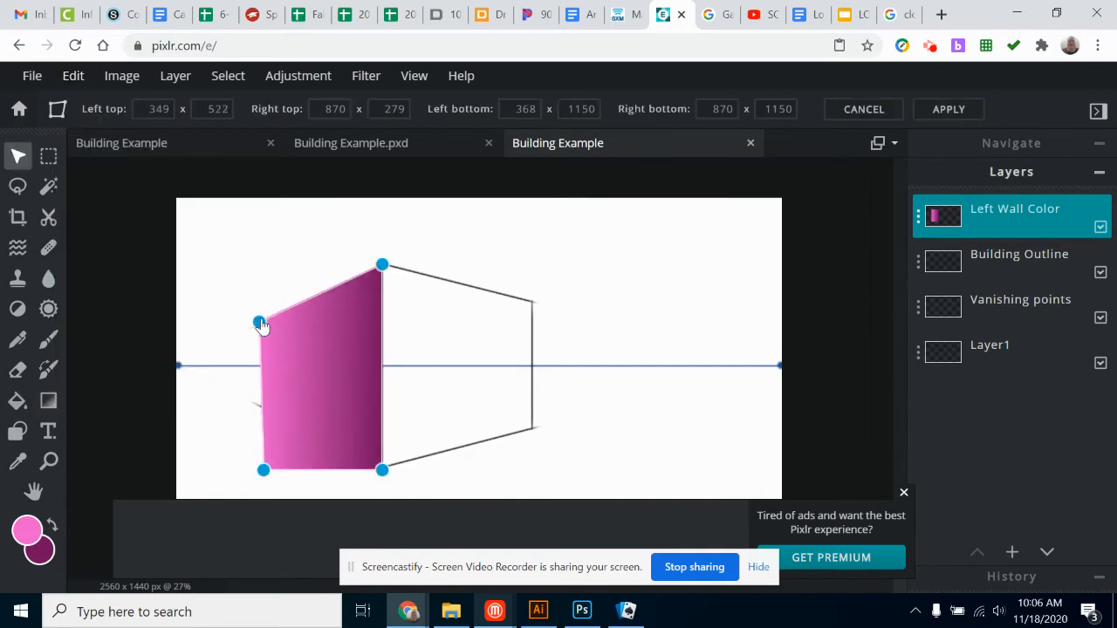
left_click_drag(263, 469, 260, 416)
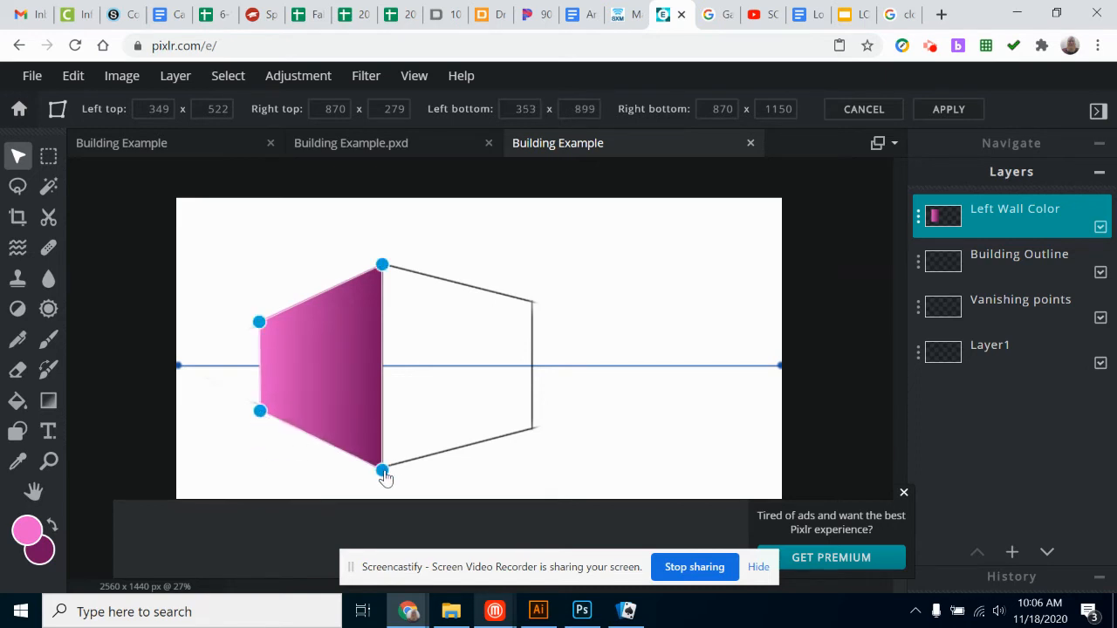
left_click_drag(384, 472, 384, 470)
left_click_drag(382, 265, 384, 262)
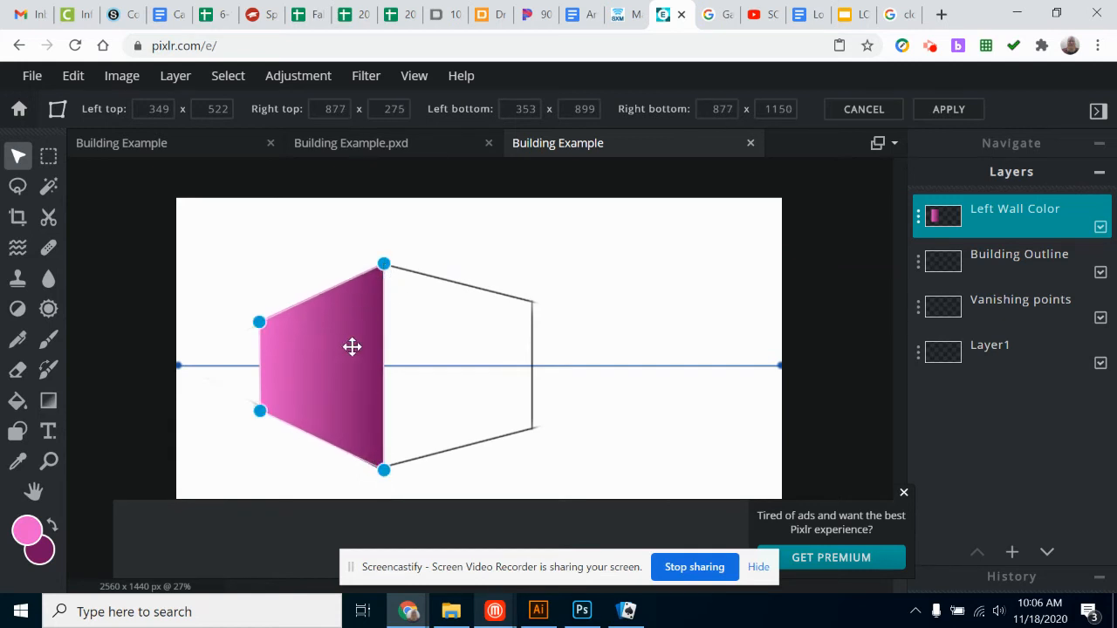
left_click(941, 109)
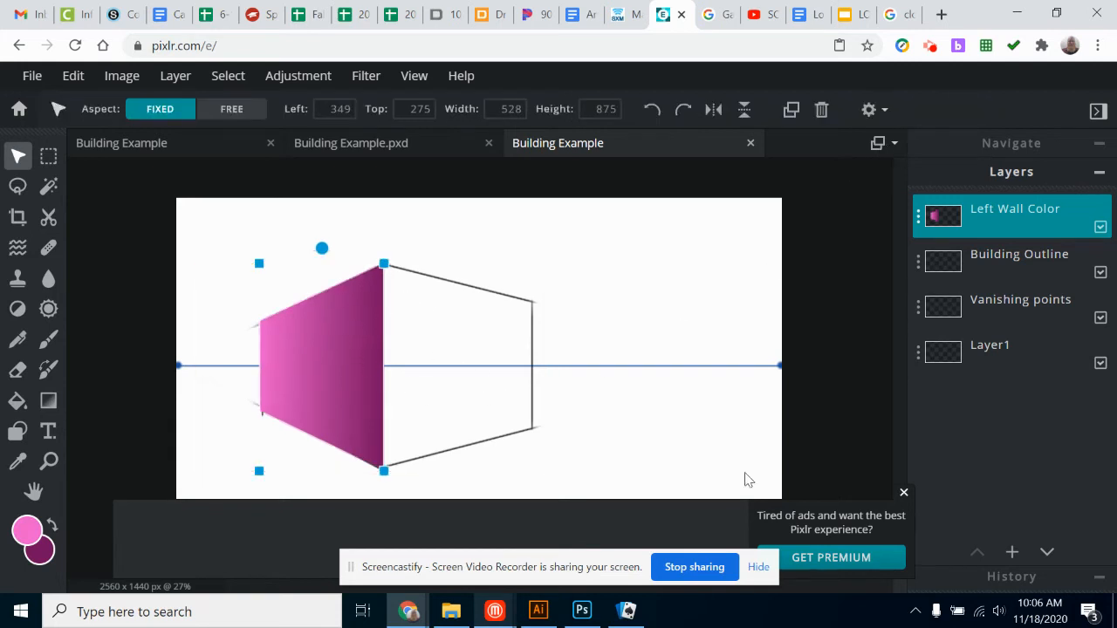
Add an empty layer above Left Wall Color and rename it "Right Wall Color".
left_click(1012, 551)
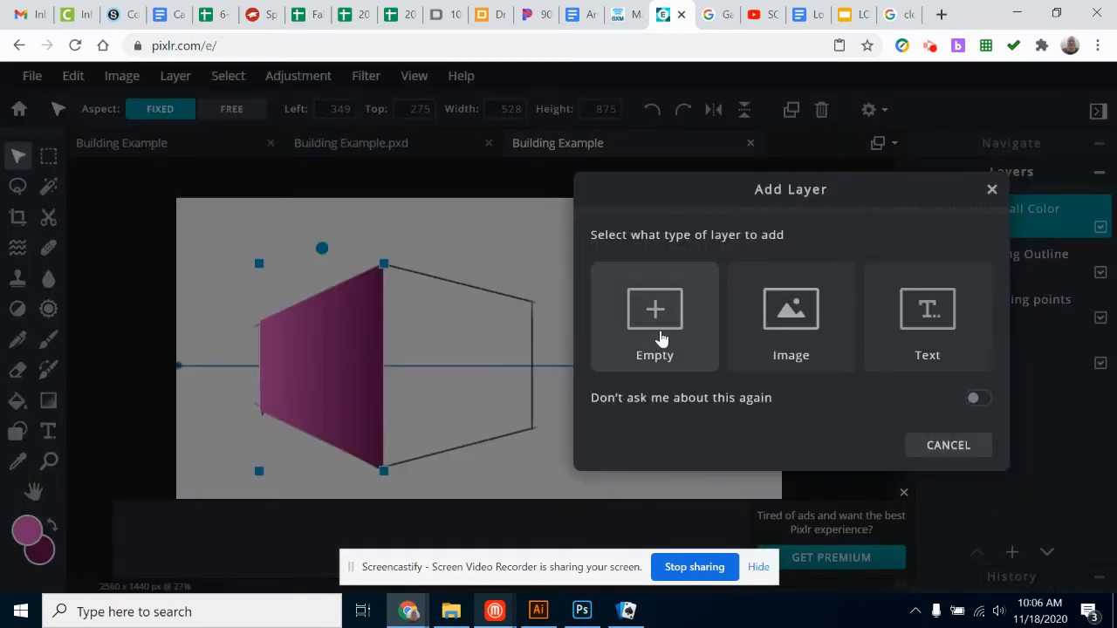
left_click(689, 336)
left_click(1012, 225)
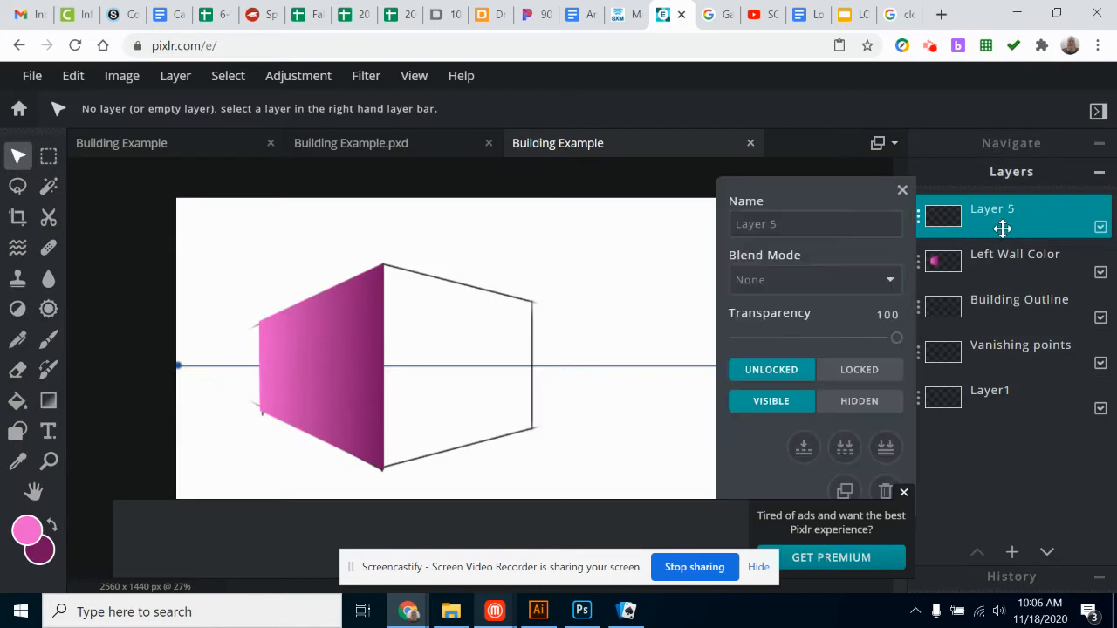
left_click_drag(791, 221, 669, 226)
type("Right Wall Color")
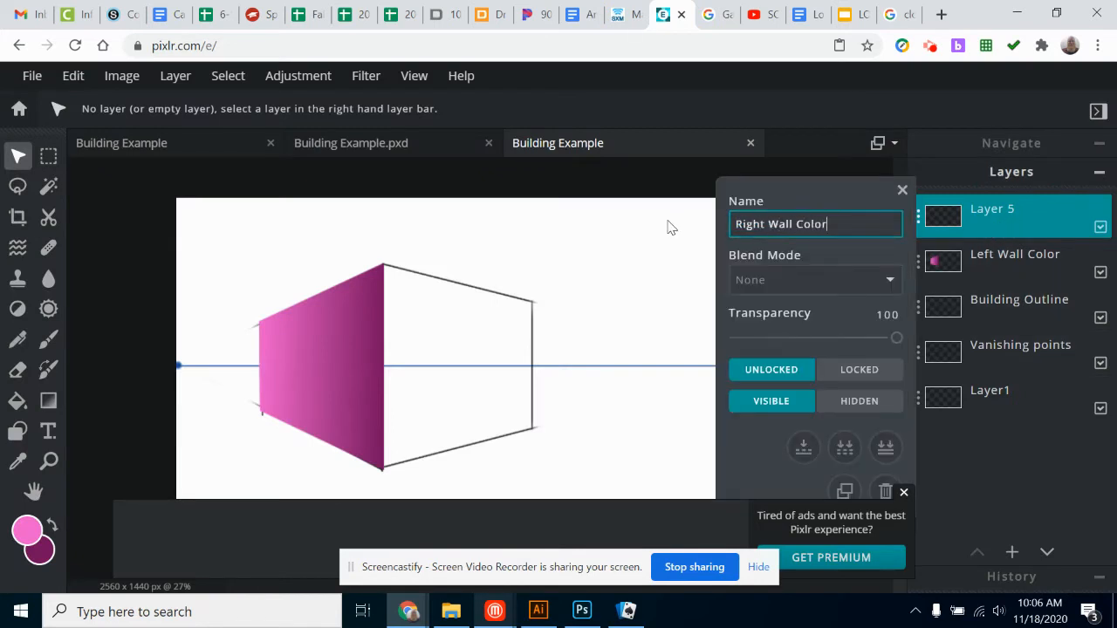
key("Return")
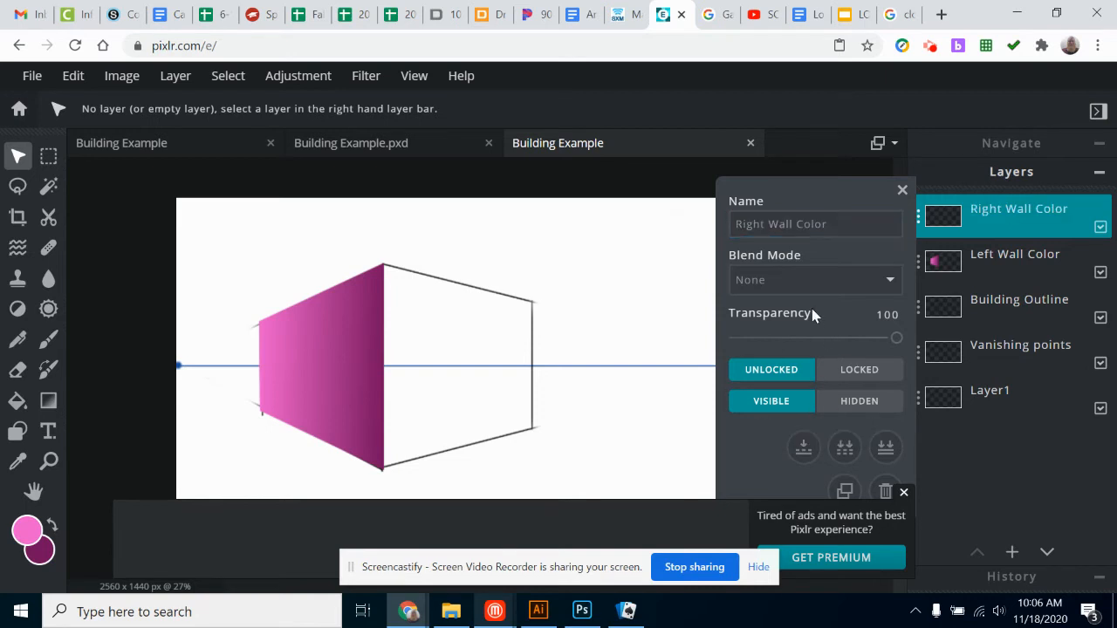
left_click(902, 191)
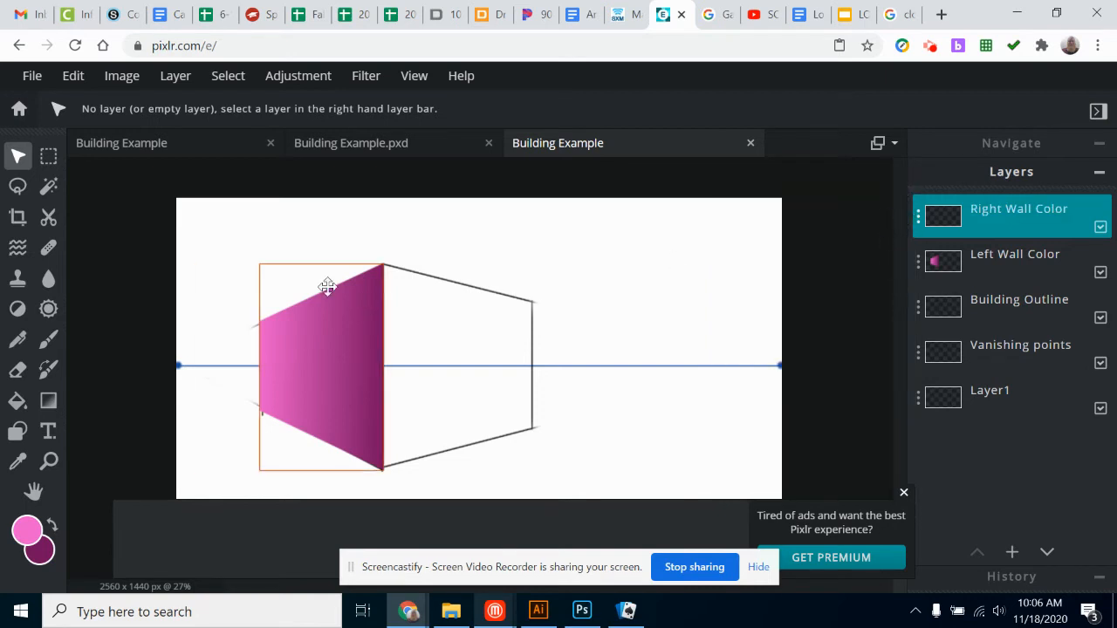
Select a rectangle around the right wall and fill it with a linear gradient from pink at the front corner to dark magenta.
left_click(48, 156)
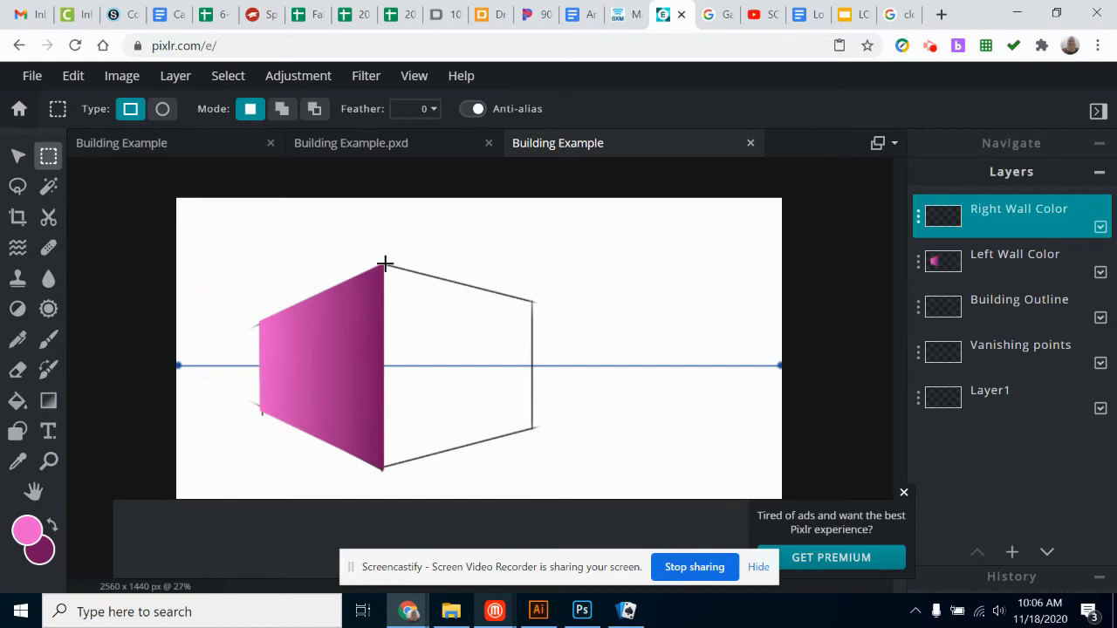
left_click_drag(382, 261, 534, 471)
left_click(48, 402)
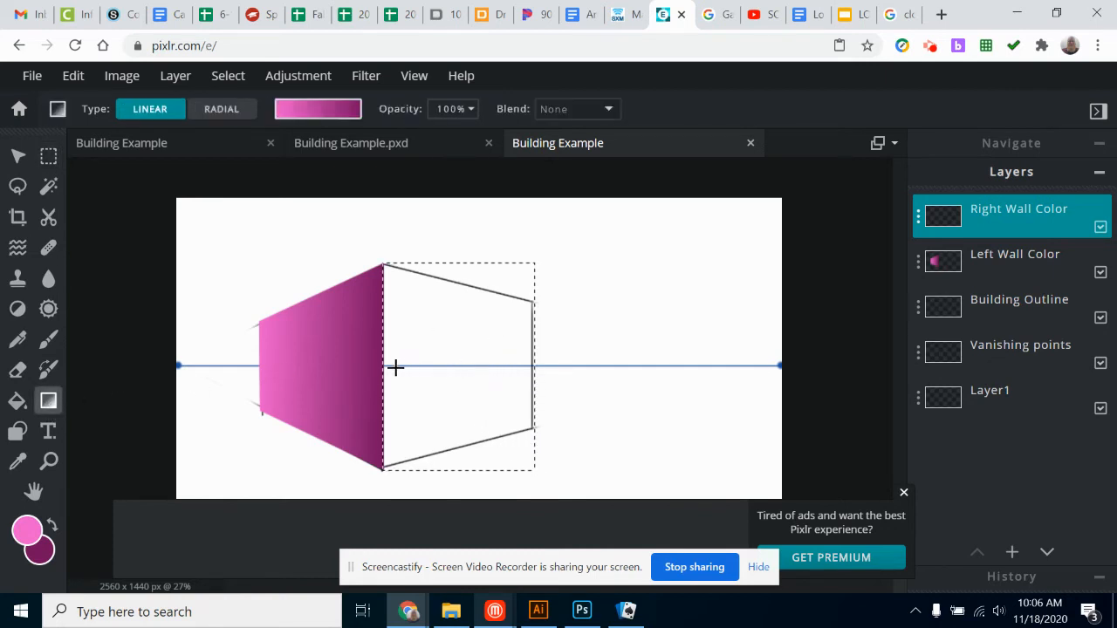
left_click_drag(532, 373, 560, 368)
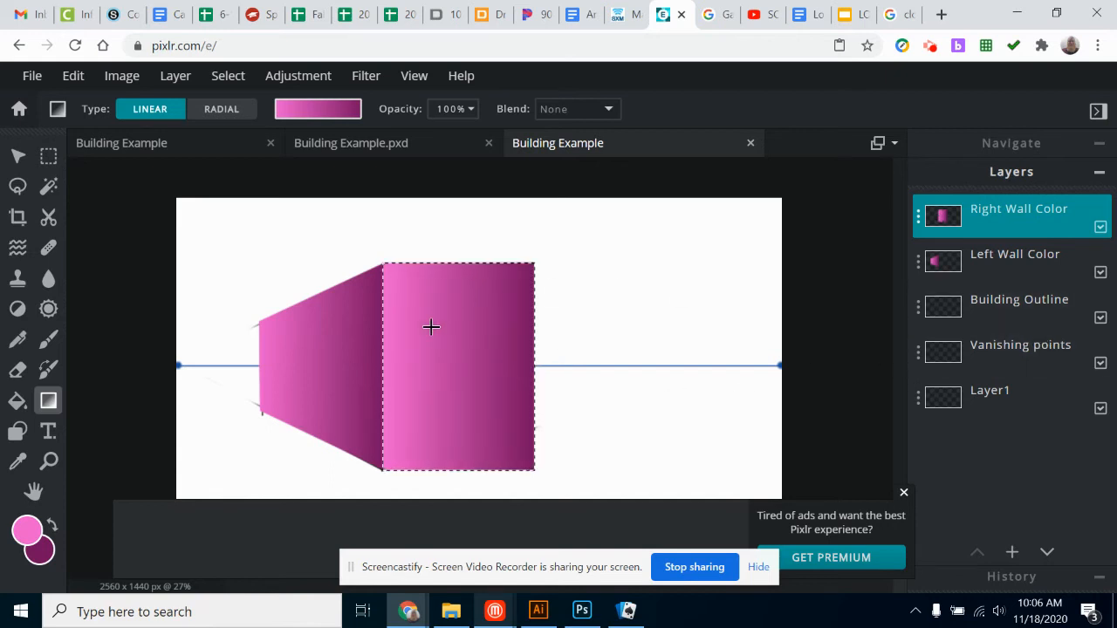
Free distort the right gradient to fit its wall outline, with corners at about 873×272, 1526×437, 869×1150 and 1518×991, and deselect the layer.
left_click(73, 76)
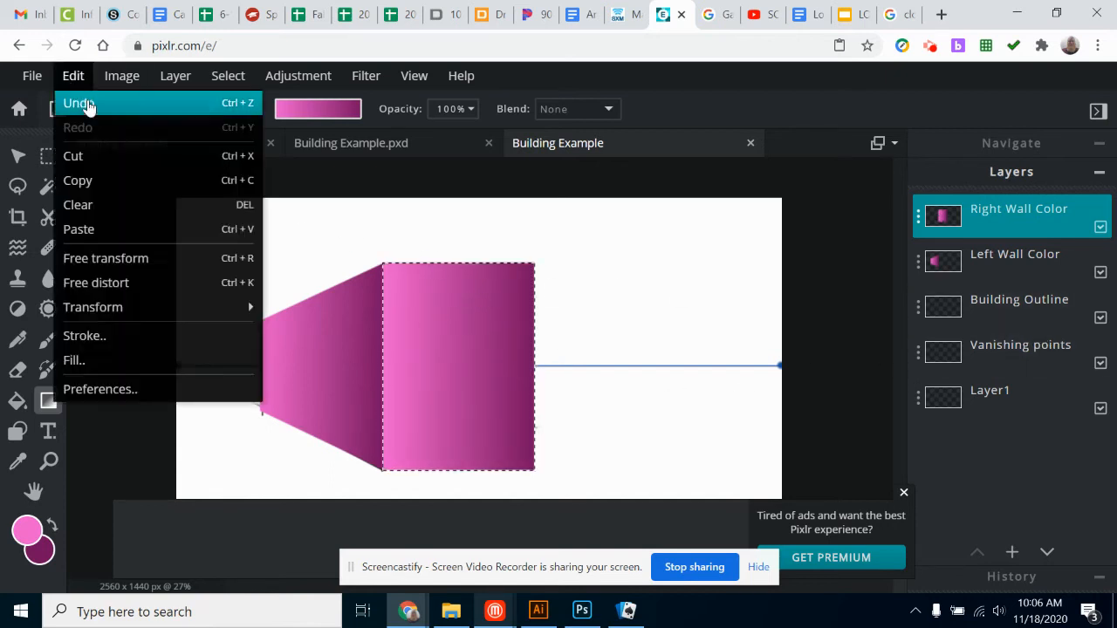
left_click(114, 282)
left_click_drag(534, 263, 536, 307)
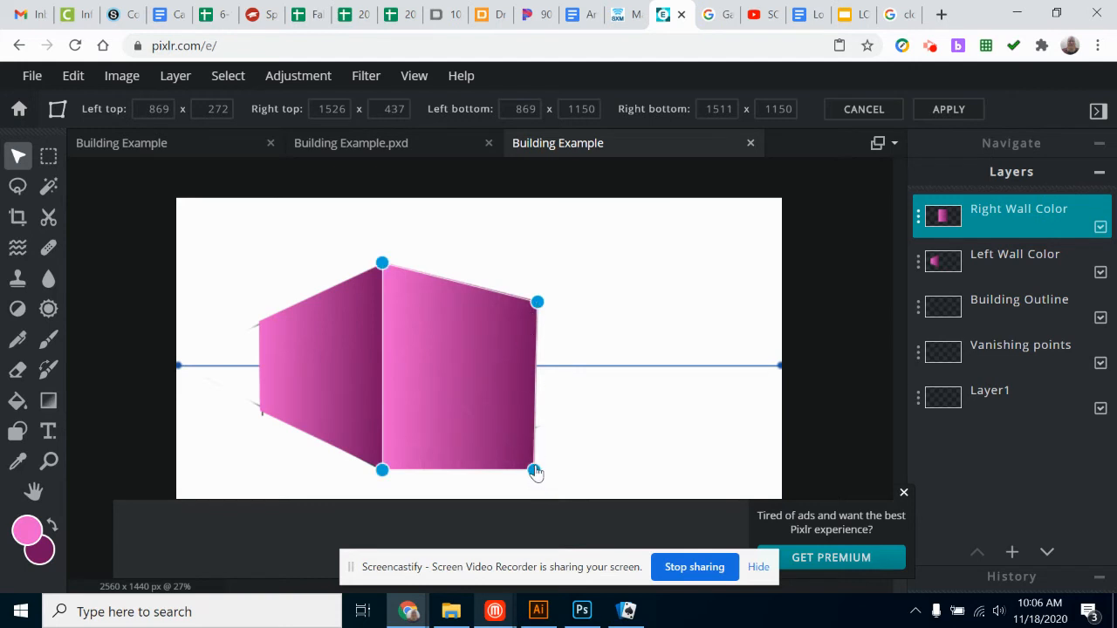
left_click_drag(534, 472, 537, 435)
left_click_drag(384, 269, 385, 269)
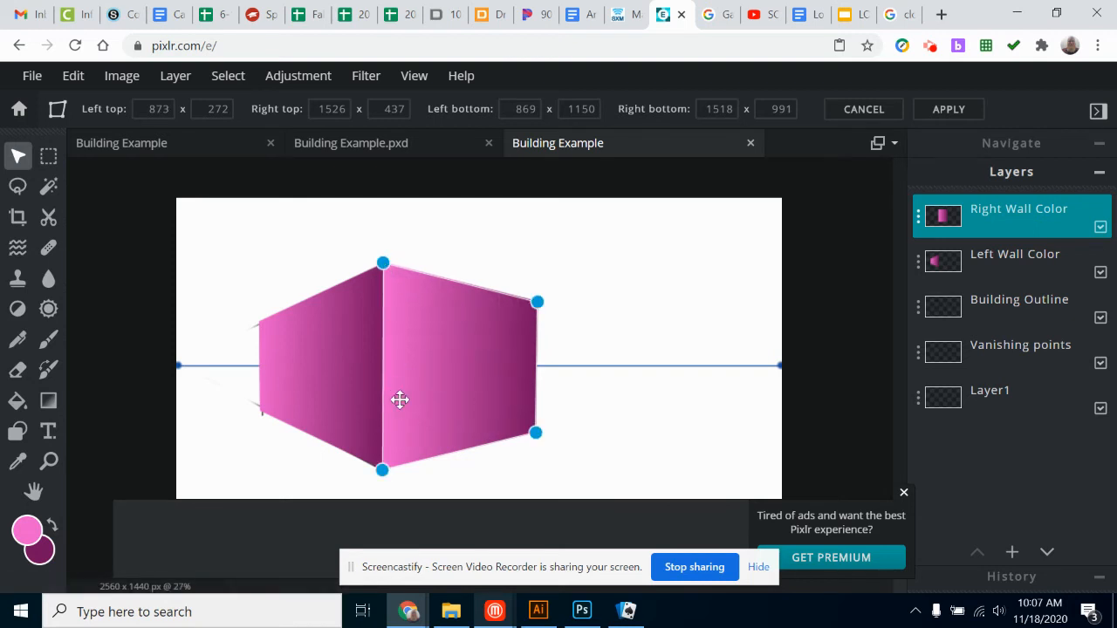
left_click(947, 109)
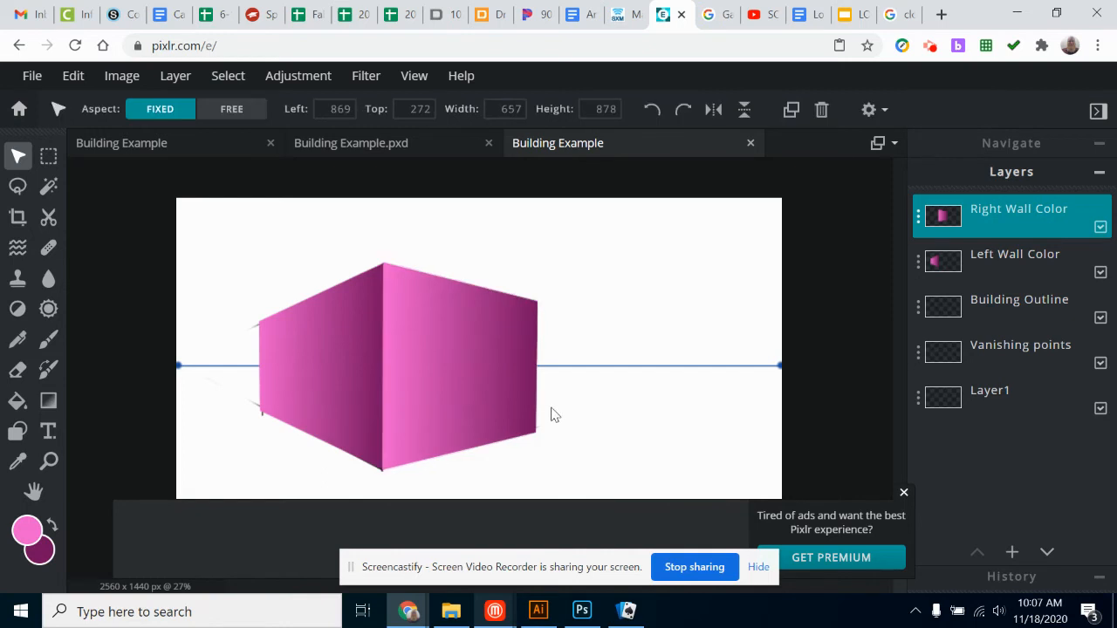
left_click(230, 254)
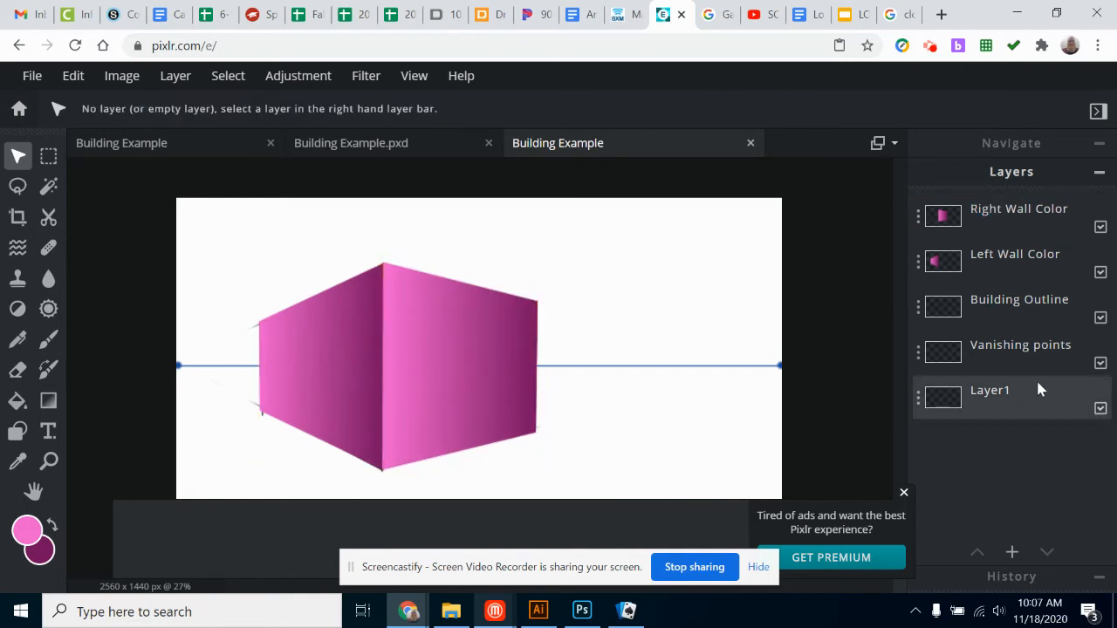
Compare the walls with and without the Building Outline layer, leaving that layer hidden and no layer selected.
left_click(1103, 321)
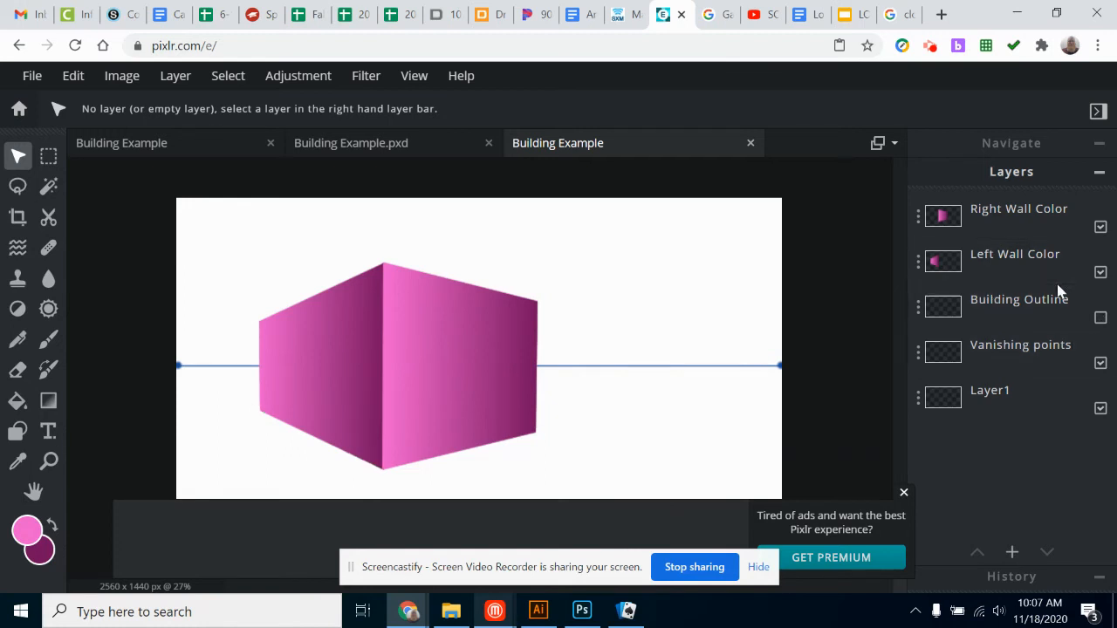
left_click(1102, 320)
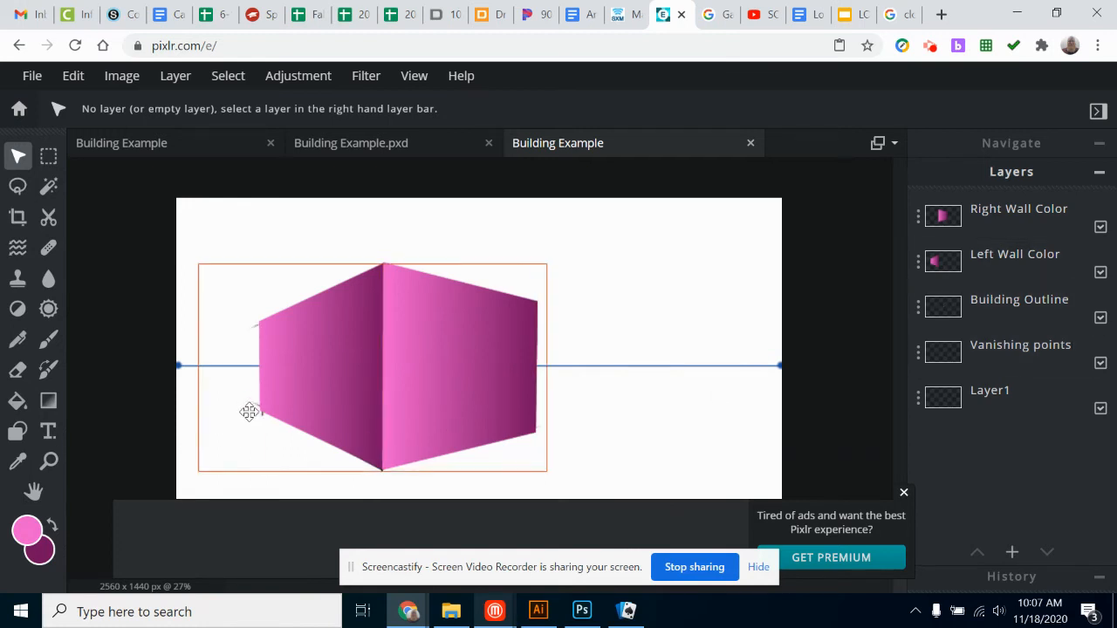
left_click(1100, 319)
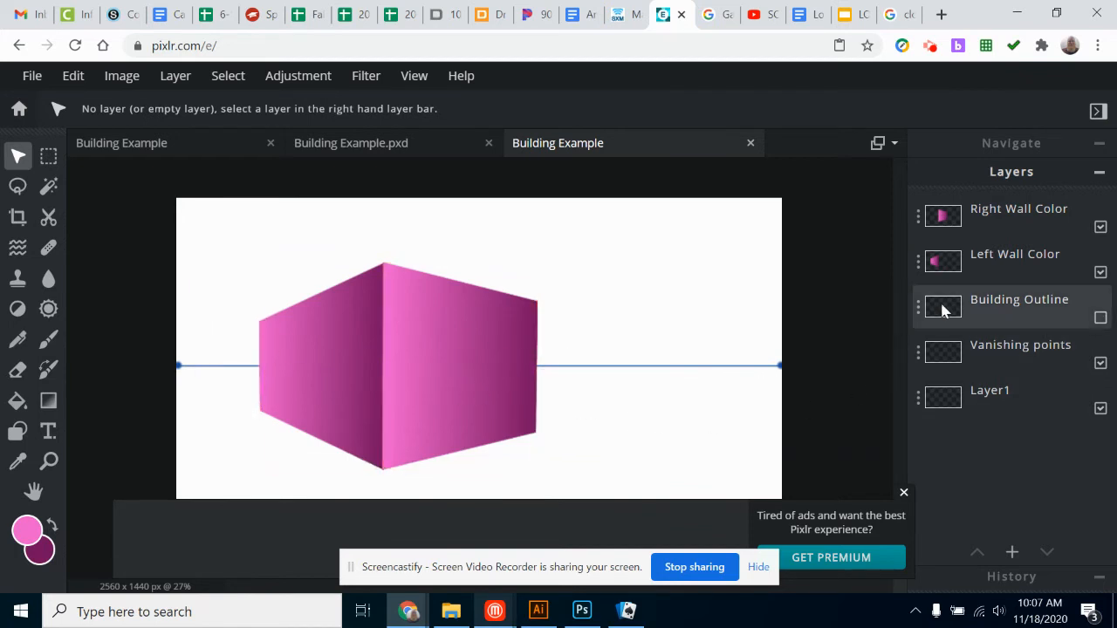
left_click(995, 211)
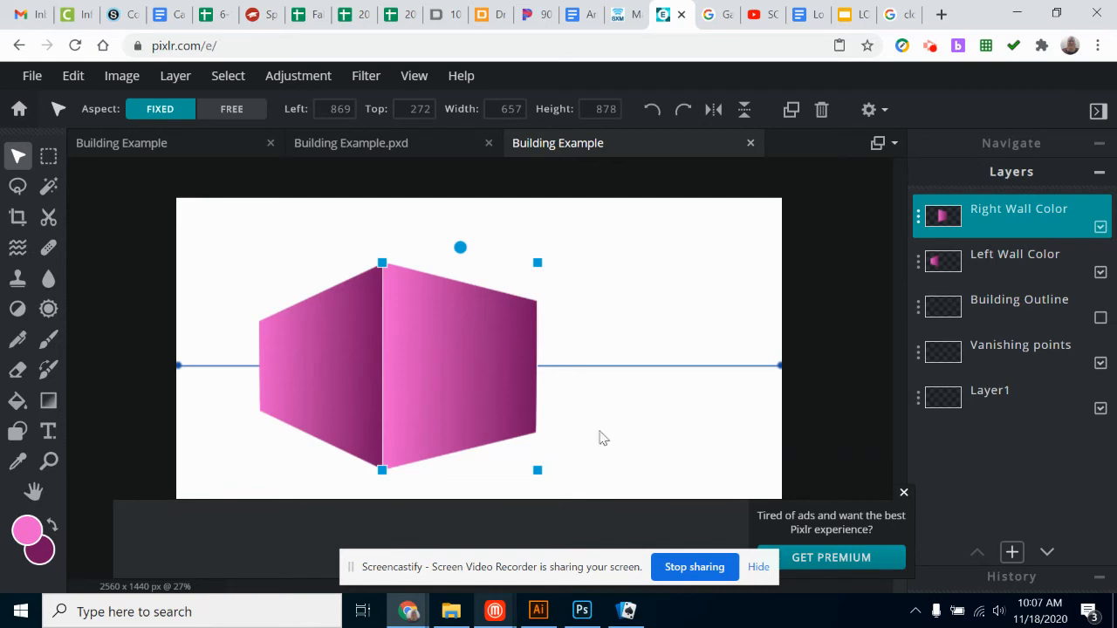
left_click(202, 250)
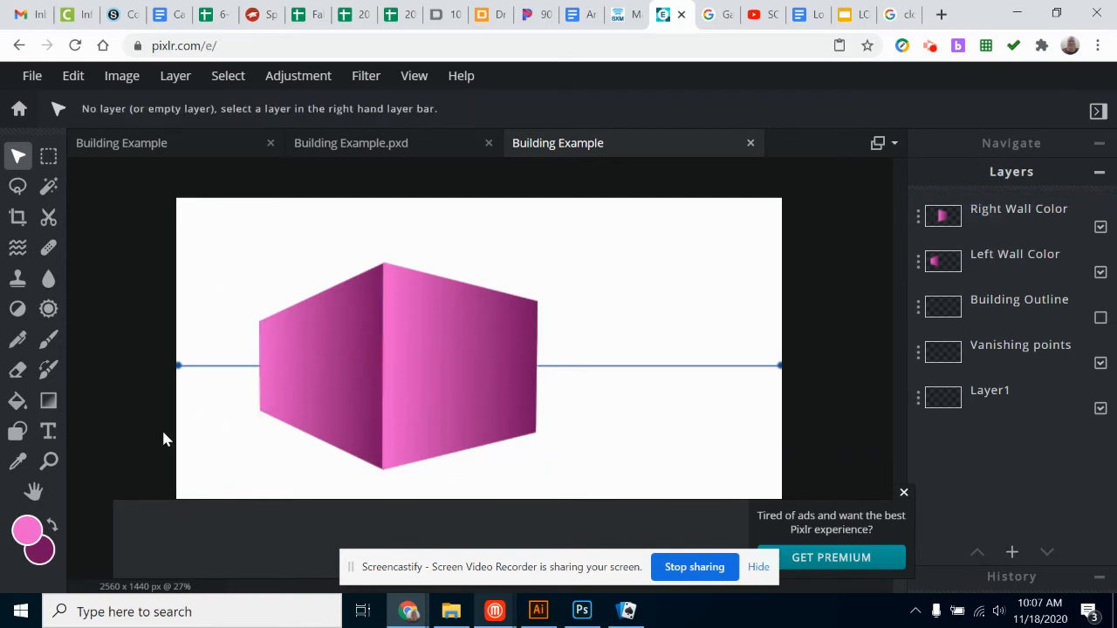
Switch to the Google Images browser page and search for "Brick Pattern".
left_click(889, 17)
left_click_drag(288, 99, 122, 98)
type("Brick Pattern")
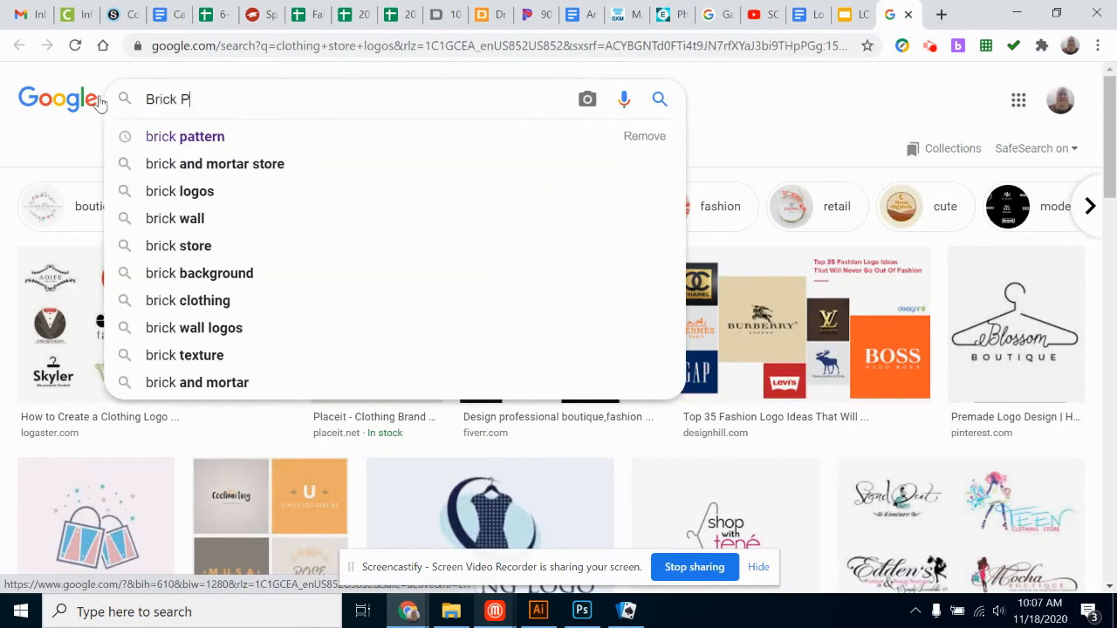
key("Return")
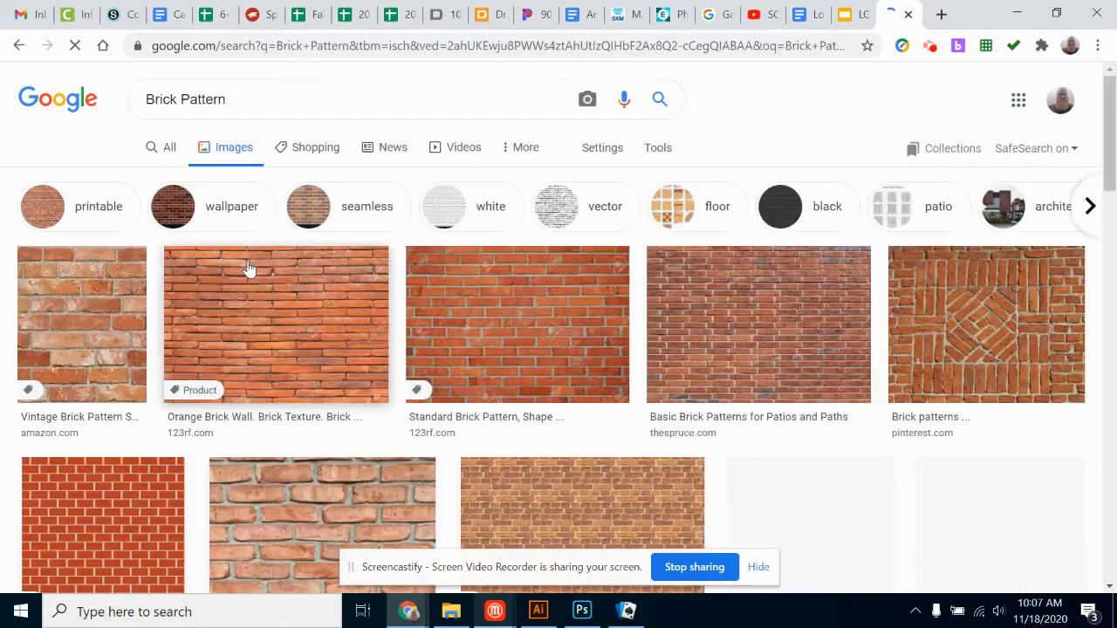
Find the "Printable Brick Pattern Wall" result from Pinterest and copy its enlarged image.
scroll(582, 322, "down", 3)
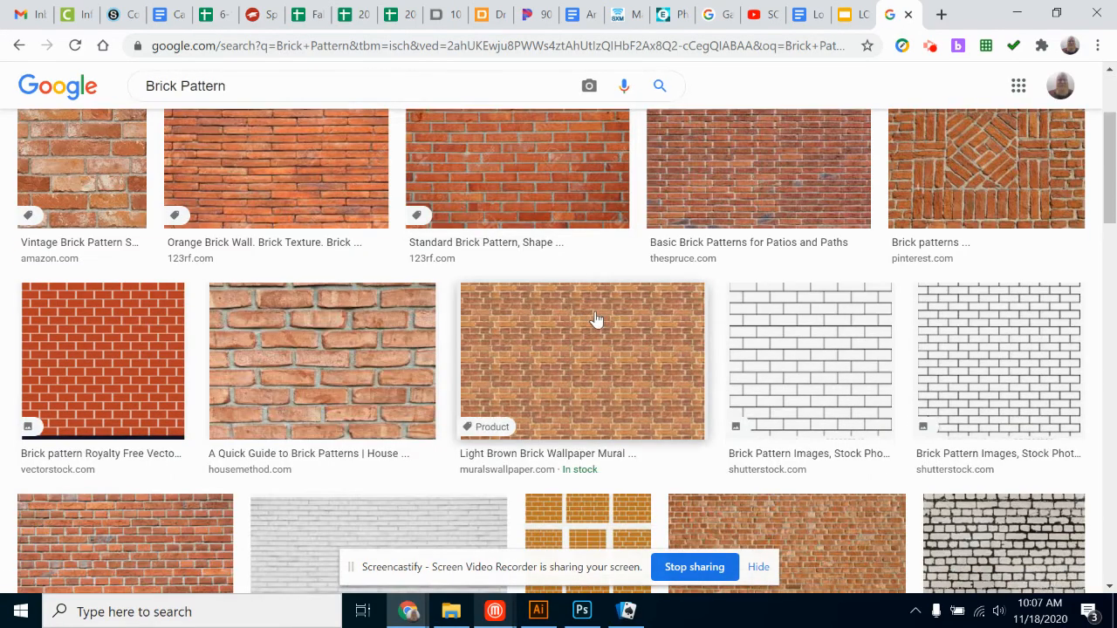
scroll(594, 321, "up", 1)
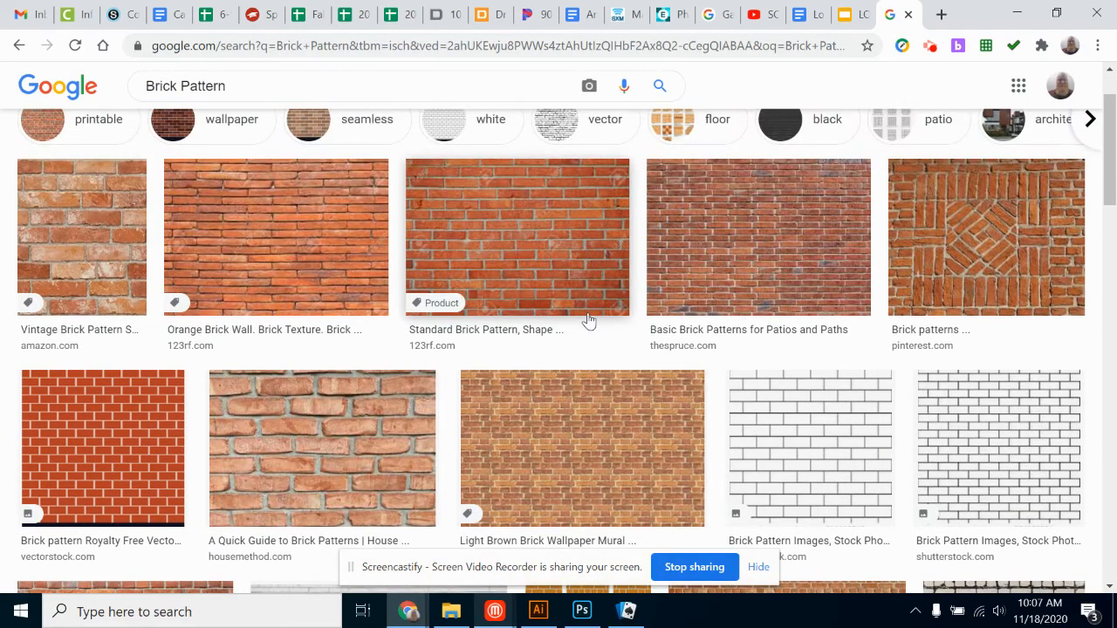
left_click(469, 227)
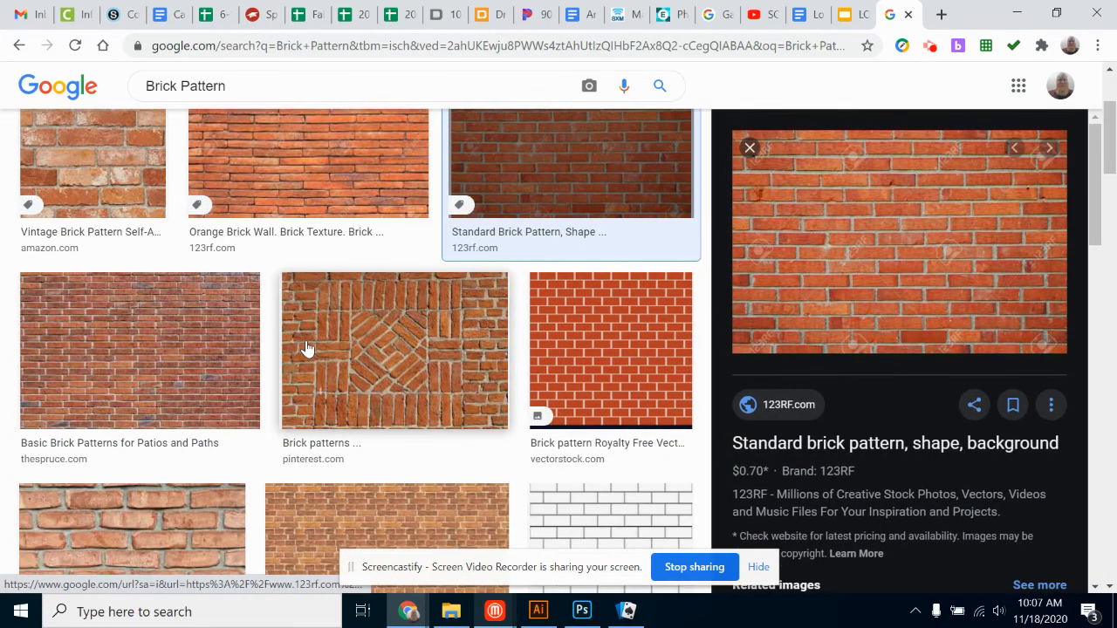
scroll(306, 349, "down", 2)
scroll(306, 349, "down", 3)
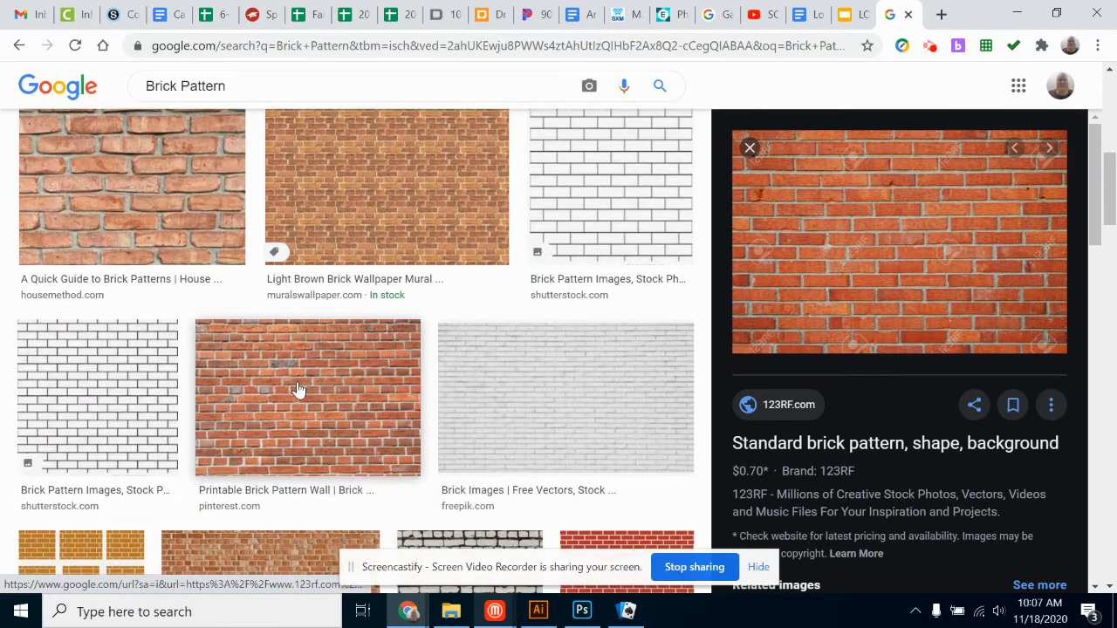
left_click(297, 389)
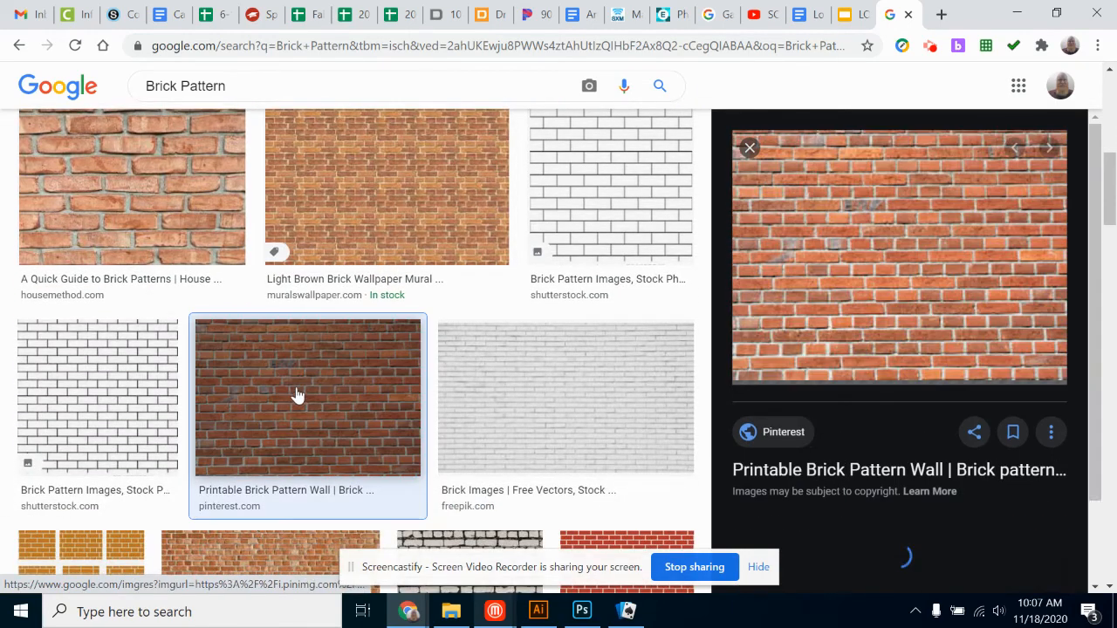
right_click(896, 239)
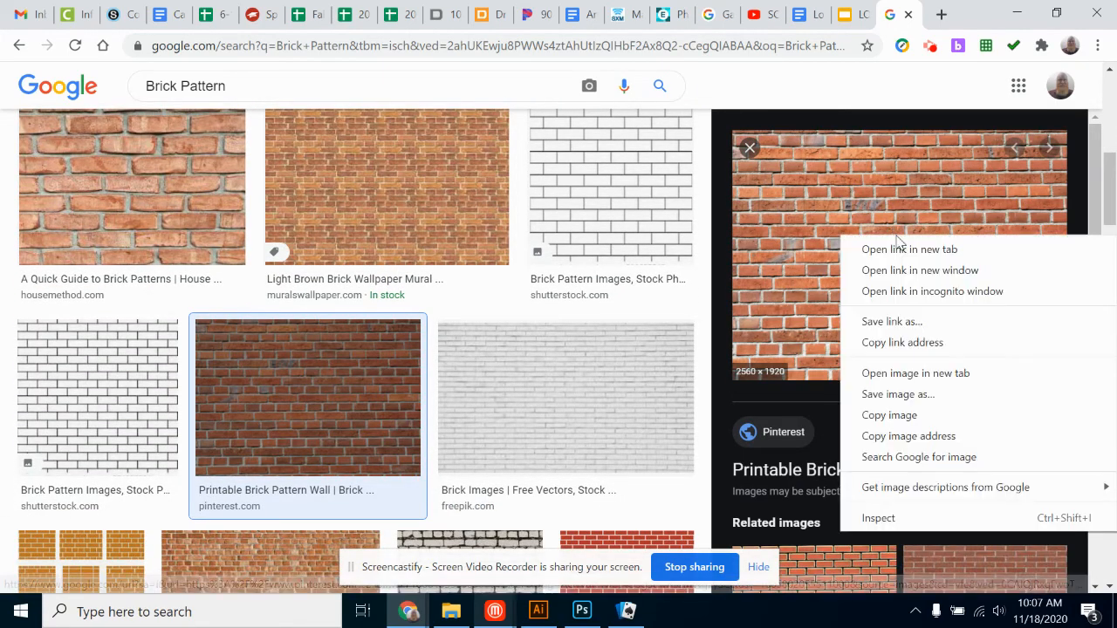
left_click(898, 423)
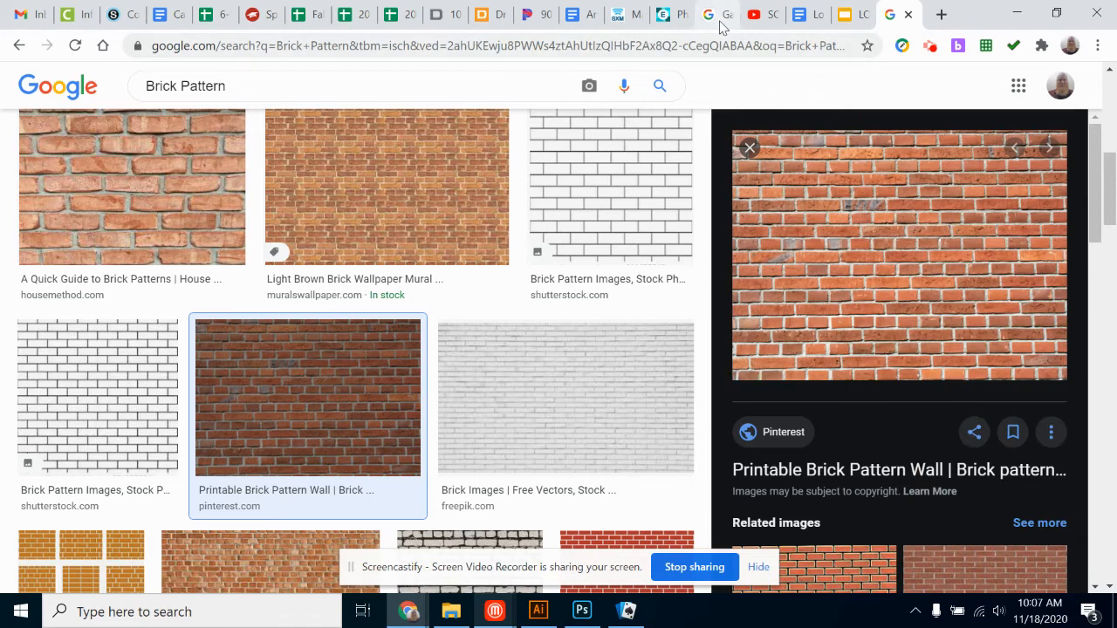
Return to Pixlr and paste the copied brick image into the Building Example document as a new layer.
left_click(668, 14)
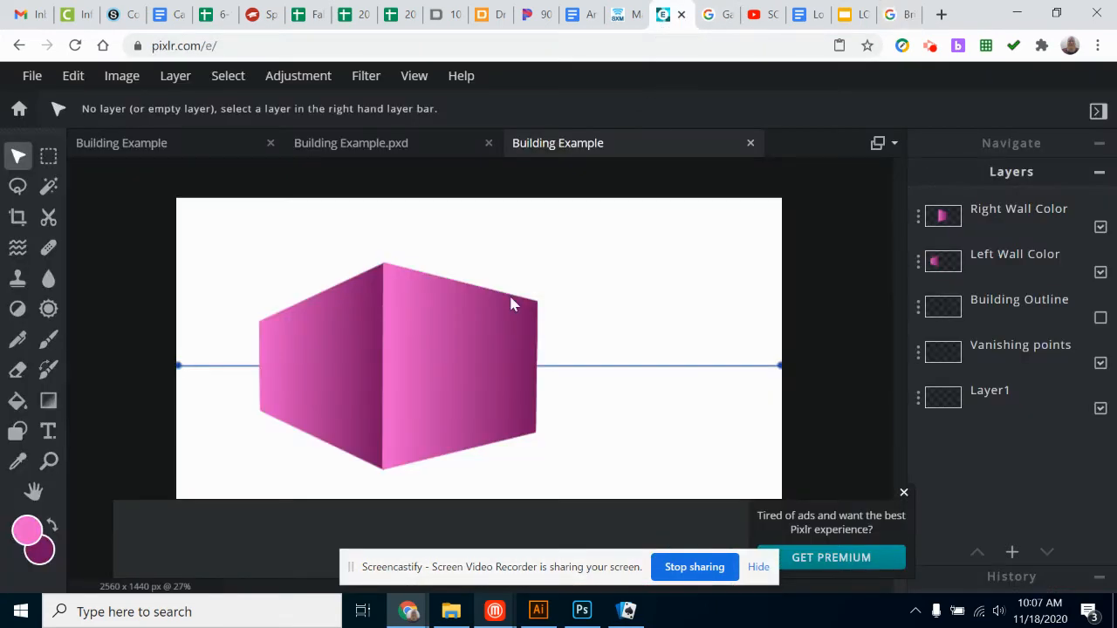
left_click(73, 87)
left_click(92, 229)
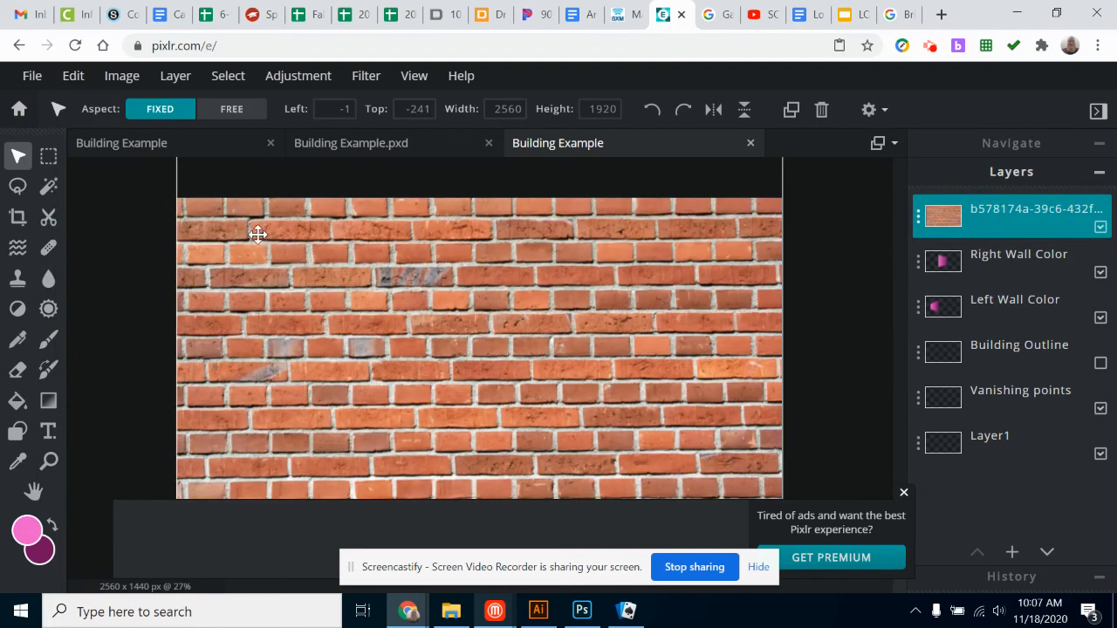
Scale the brick layer down proportionally to about 880×660 px and place it over the left wall at about 26, 291.
left_click_drag(258, 234, 287, 274)
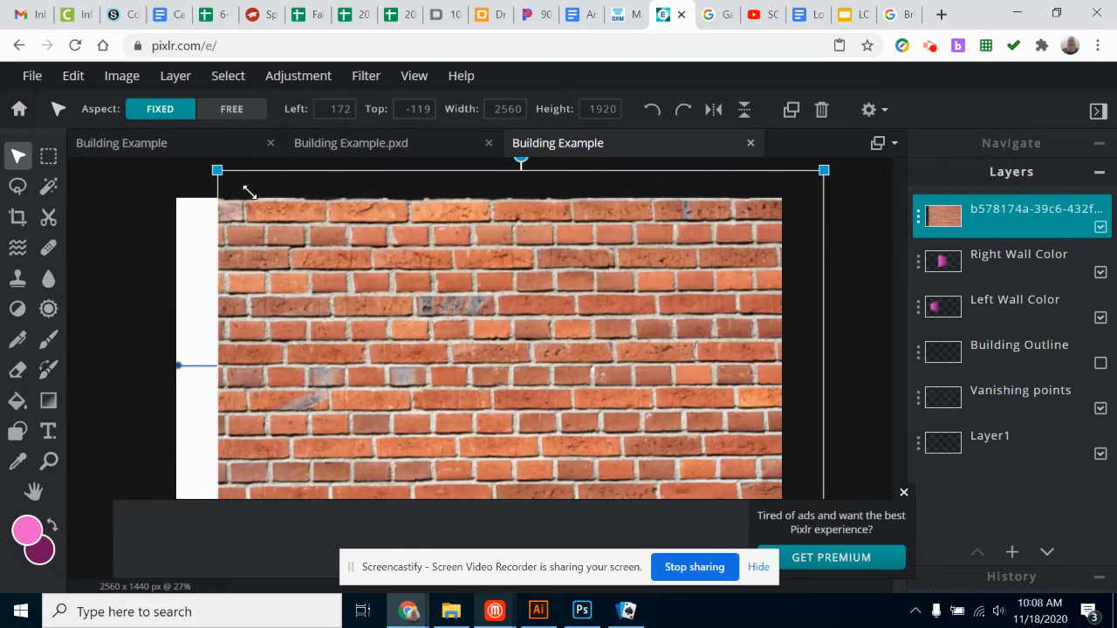
left_click_drag(250, 192, 502, 382)
left_click_drag(584, 476, 349, 351)
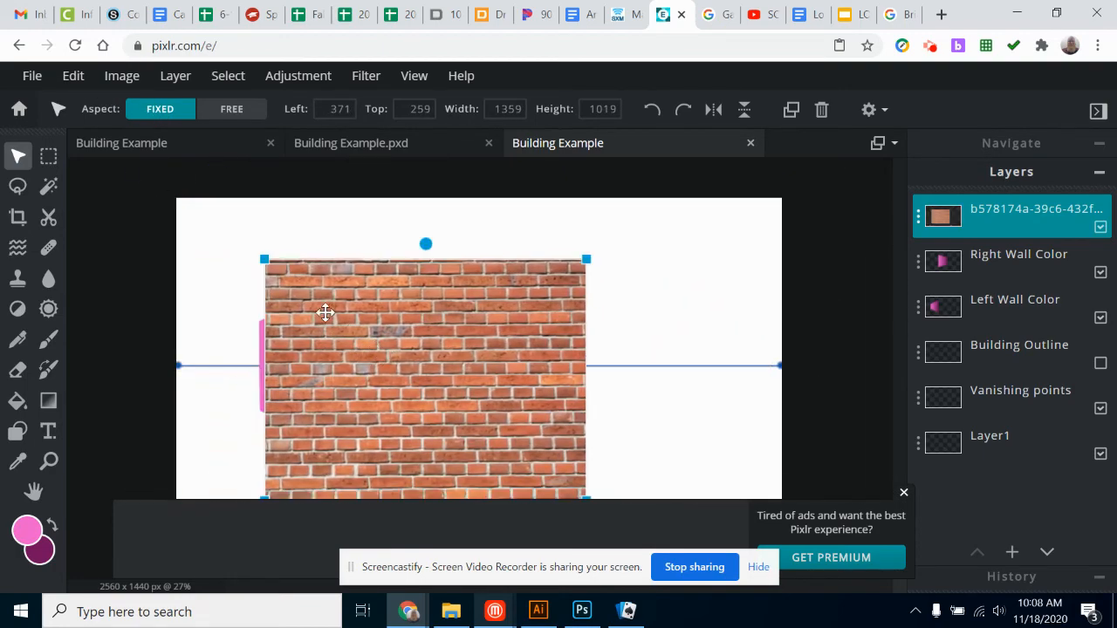
left_click_drag(272, 258, 373, 341)
left_click_drag(481, 406, 289, 334)
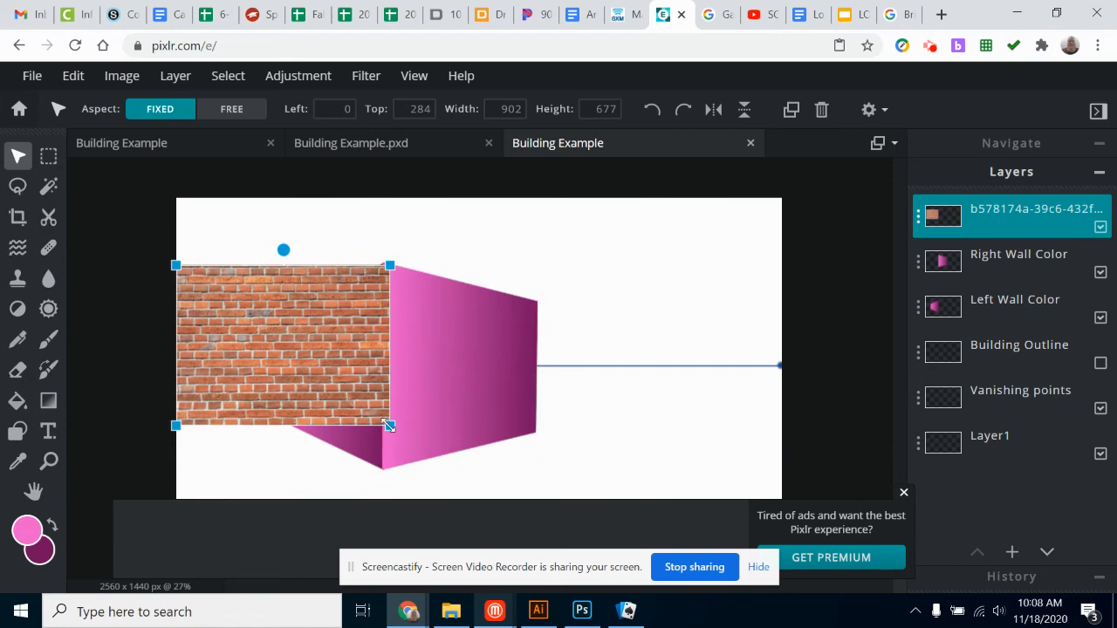
left_click_drag(389, 426, 339, 394)
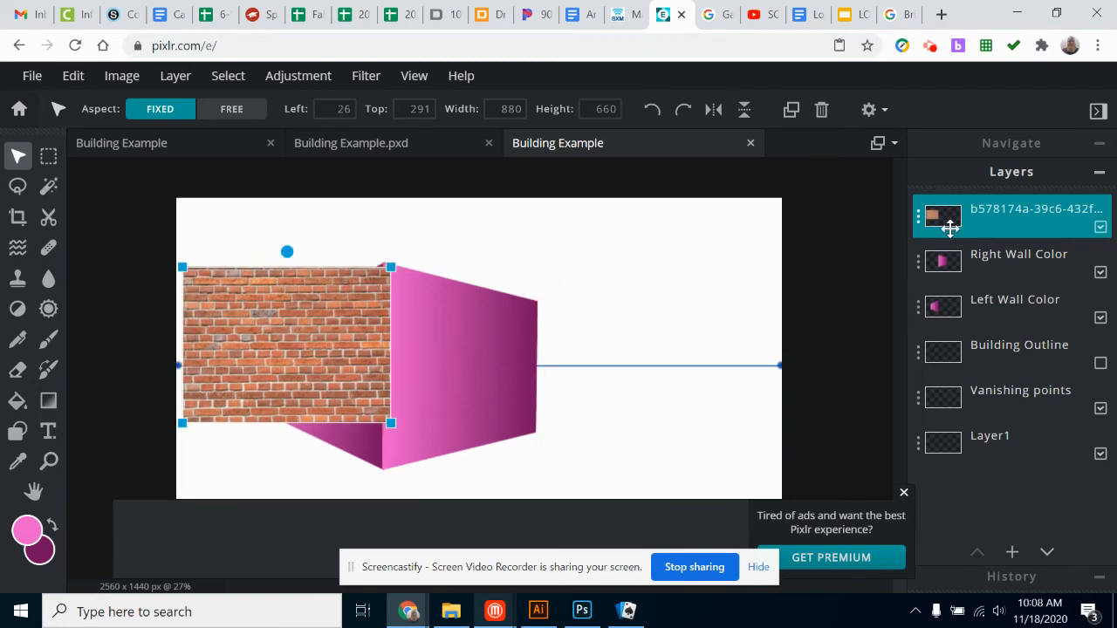
left_click(1013, 228)
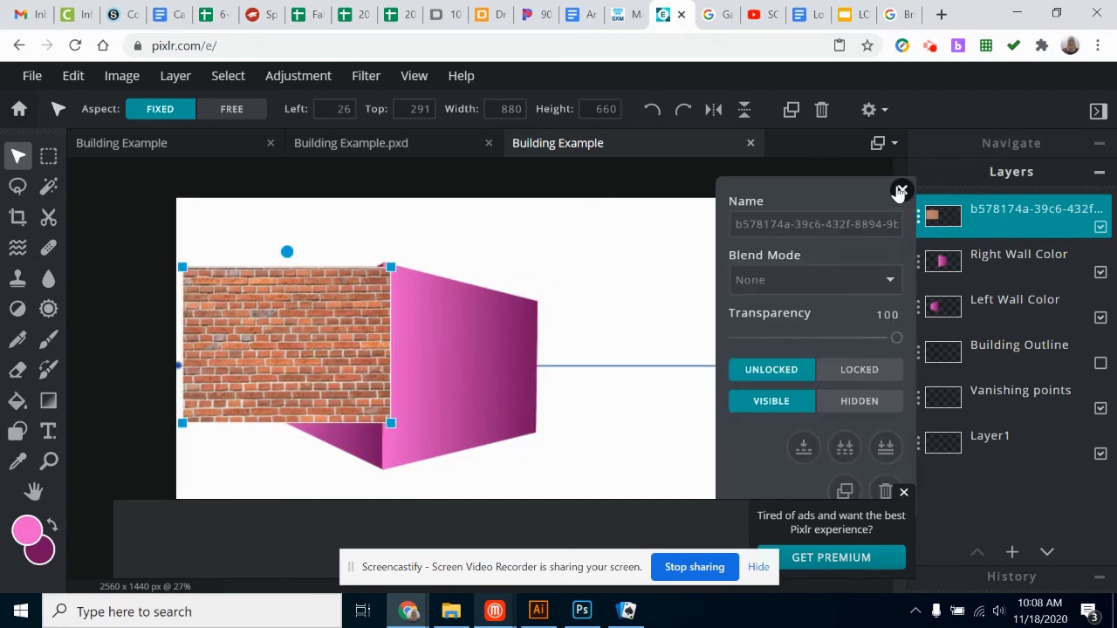
left_click(900, 191)
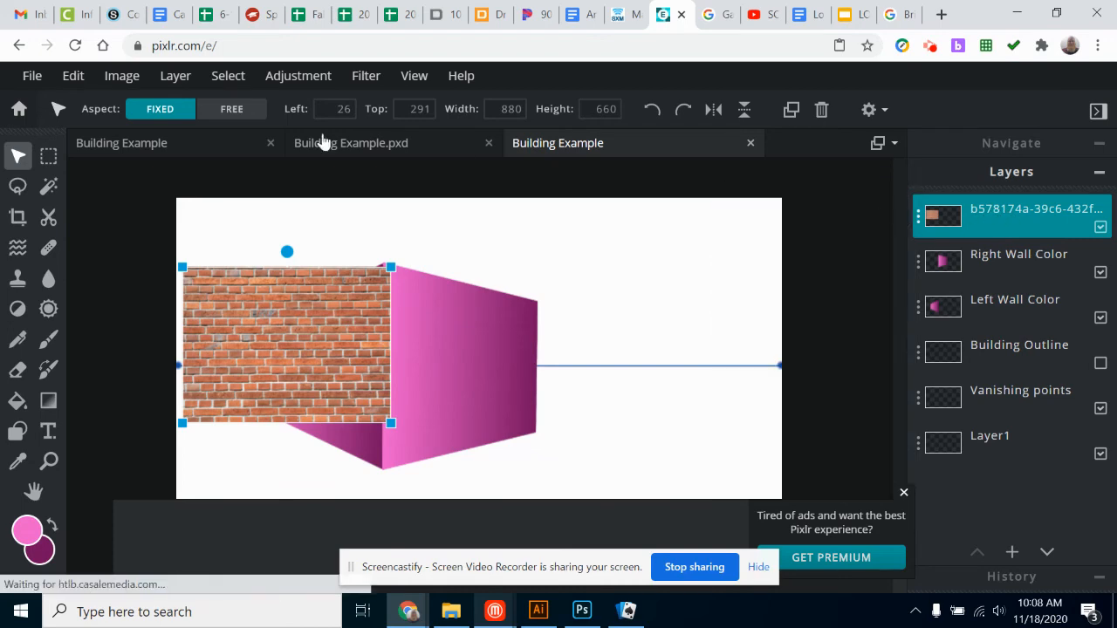
Duplicate the brick layer, move the copy over the right wall to about 925, 269, and shift the original to about 0, 254.
left_click(175, 77)
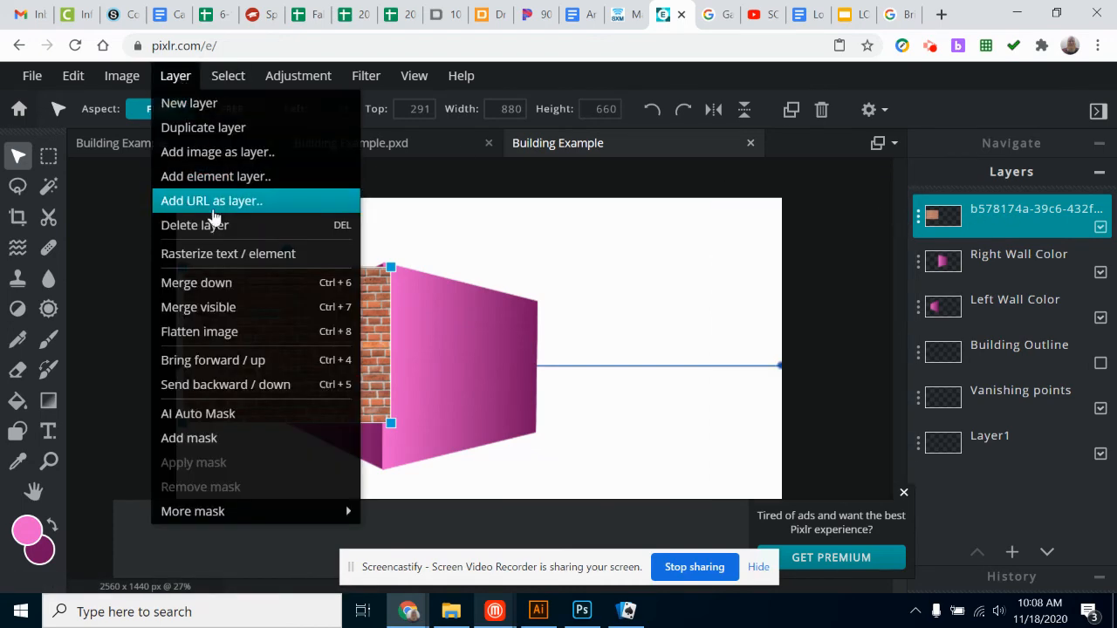
left_click(227, 128)
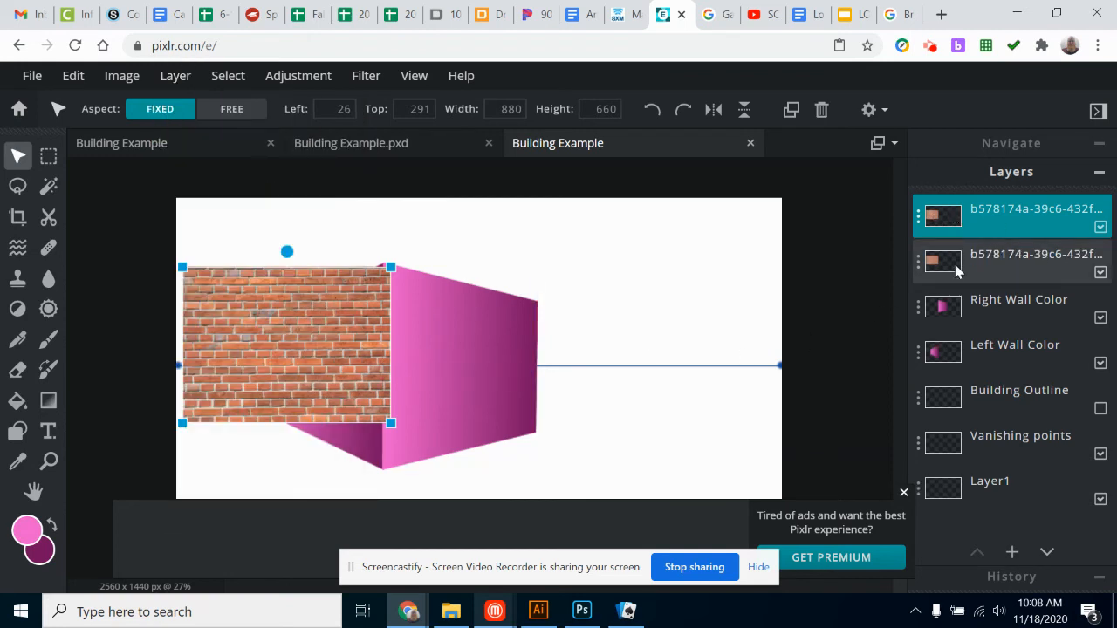
left_click_drag(317, 315, 521, 327)
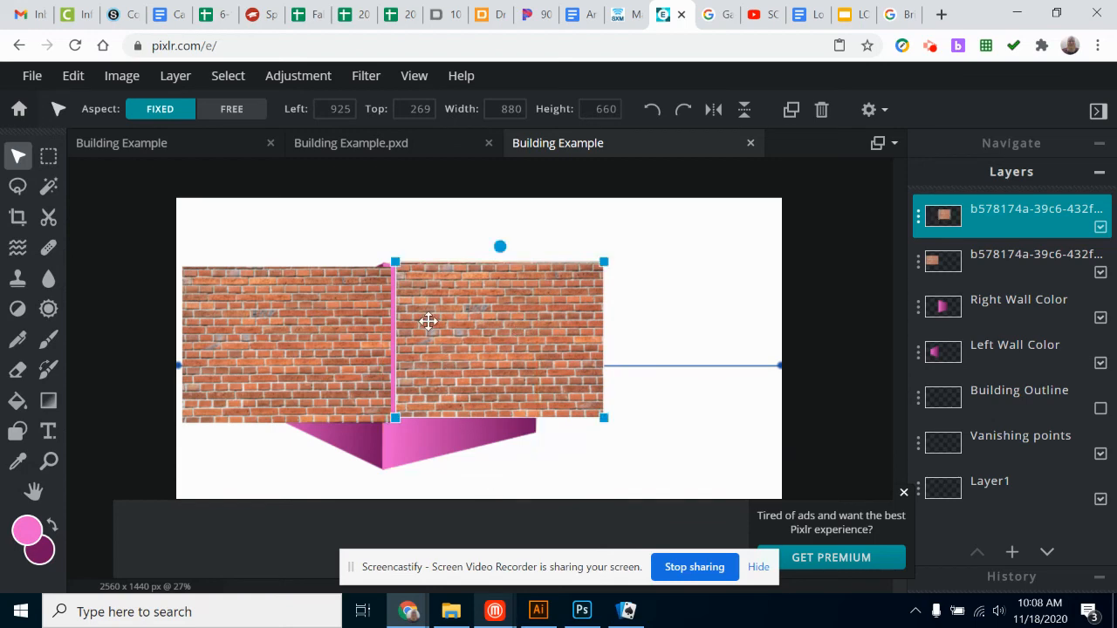
left_click(312, 329)
mouse_move(311, 329)
left_mouse_down()
mouse_move(276, 328)
mouse_move(308, 318)
left_mouse_up()
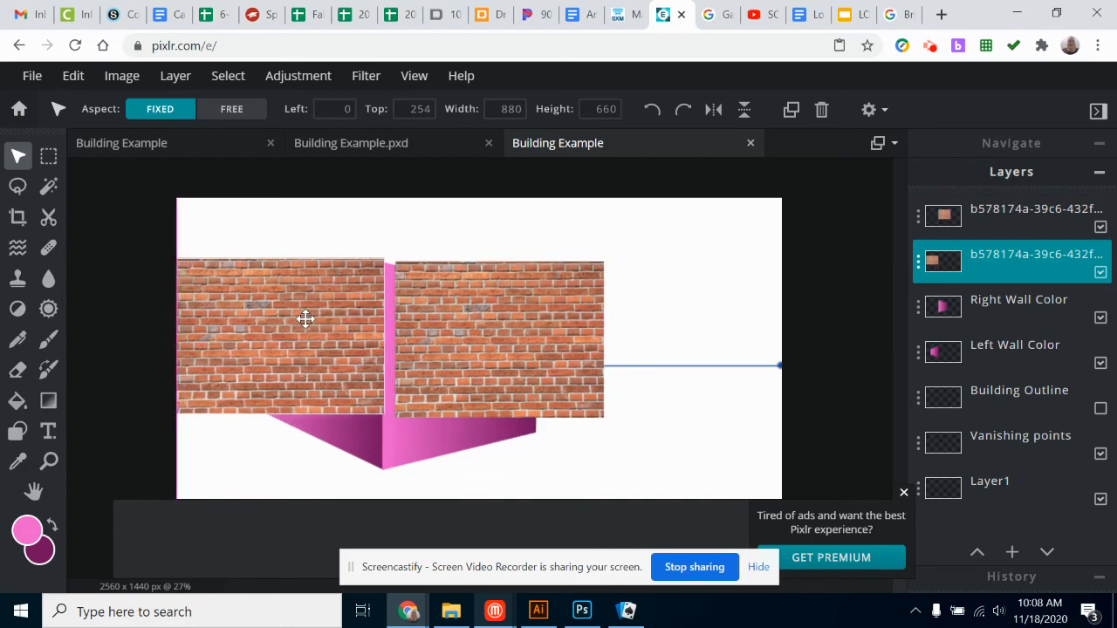
Free distort the left brick layer to fit the left wall, with corners at about 342×520, 876×262, 357×921 and 873×1142.
left_click(69, 79)
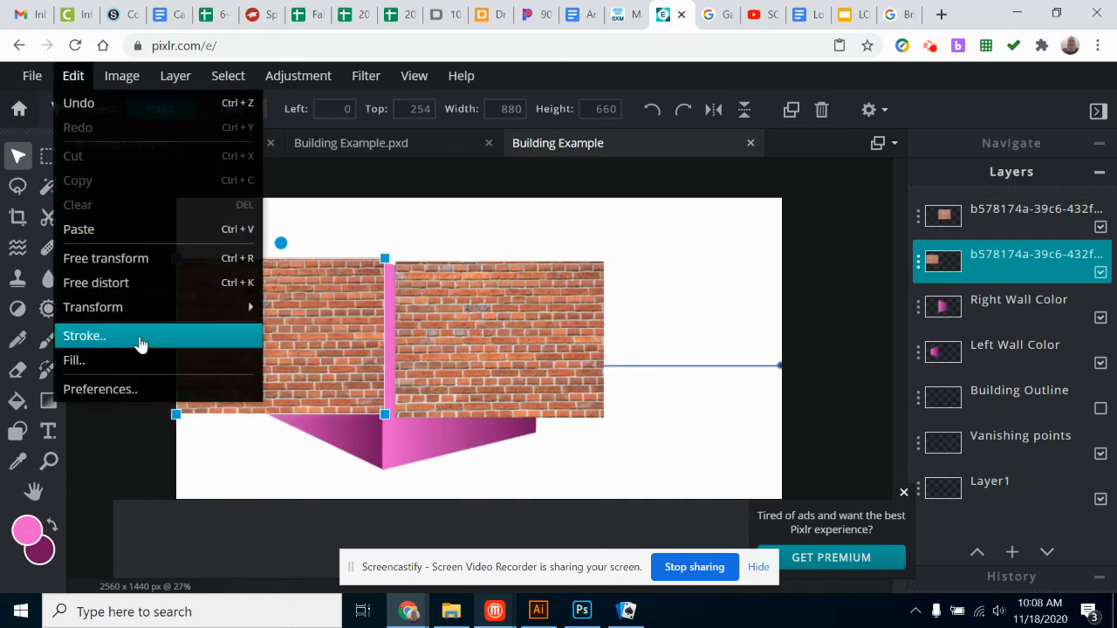
mouse_move(144, 316)
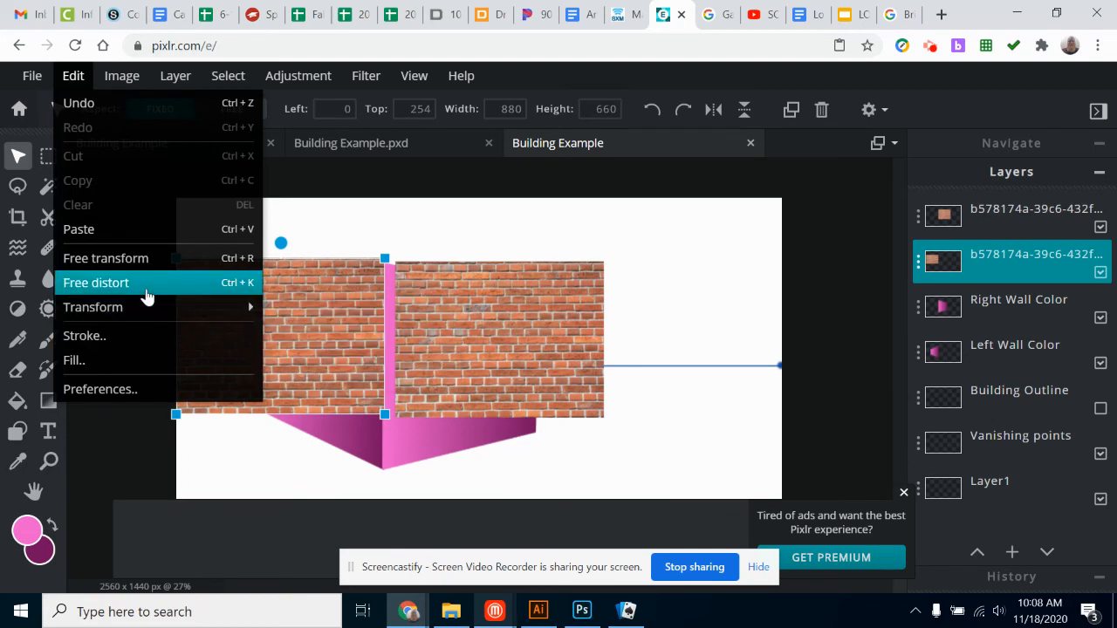
left_click(146, 288)
left_click_drag(387, 419, 385, 469)
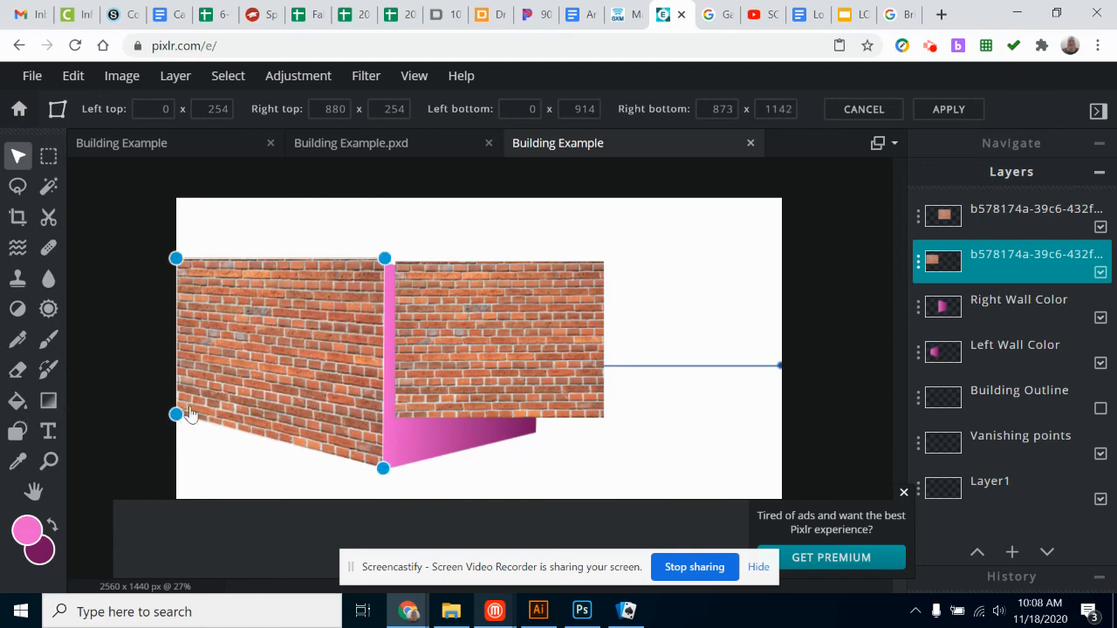
left_click_drag(175, 414, 260, 416)
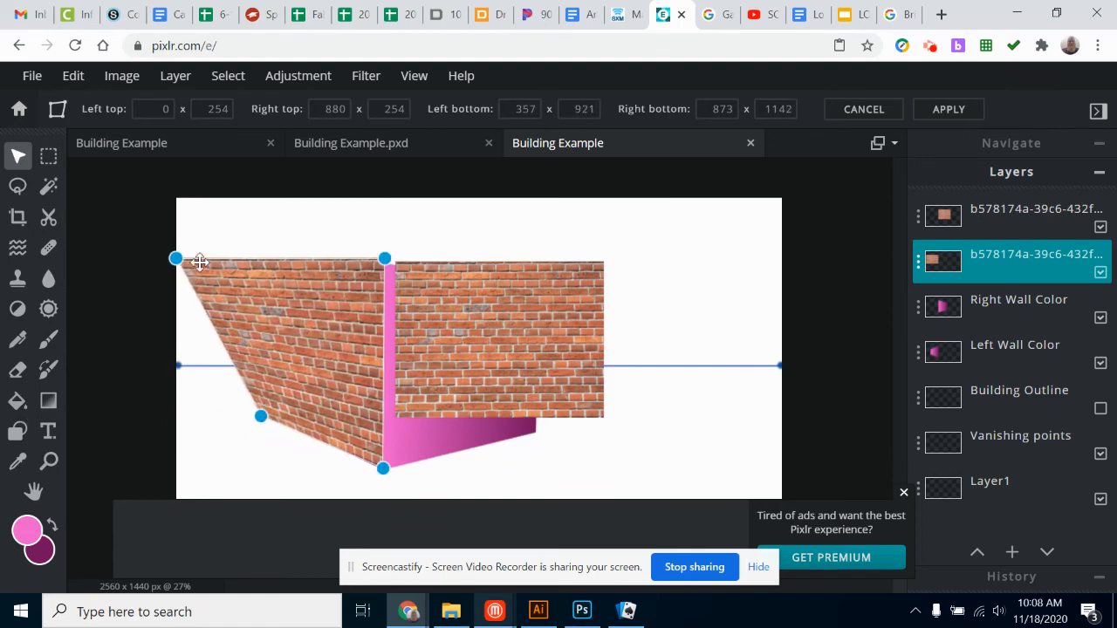
left_click_drag(177, 259, 256, 323)
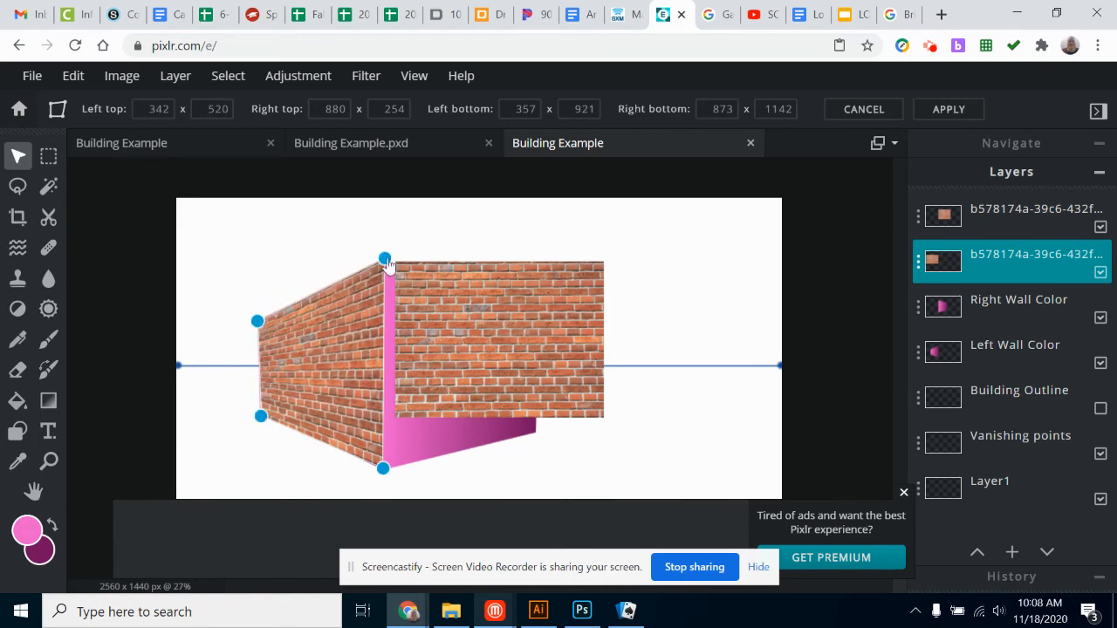
mouse_move(384, 262)
left_mouse_down()
mouse_move(384, 278)
mouse_move(384, 260)
left_mouse_up()
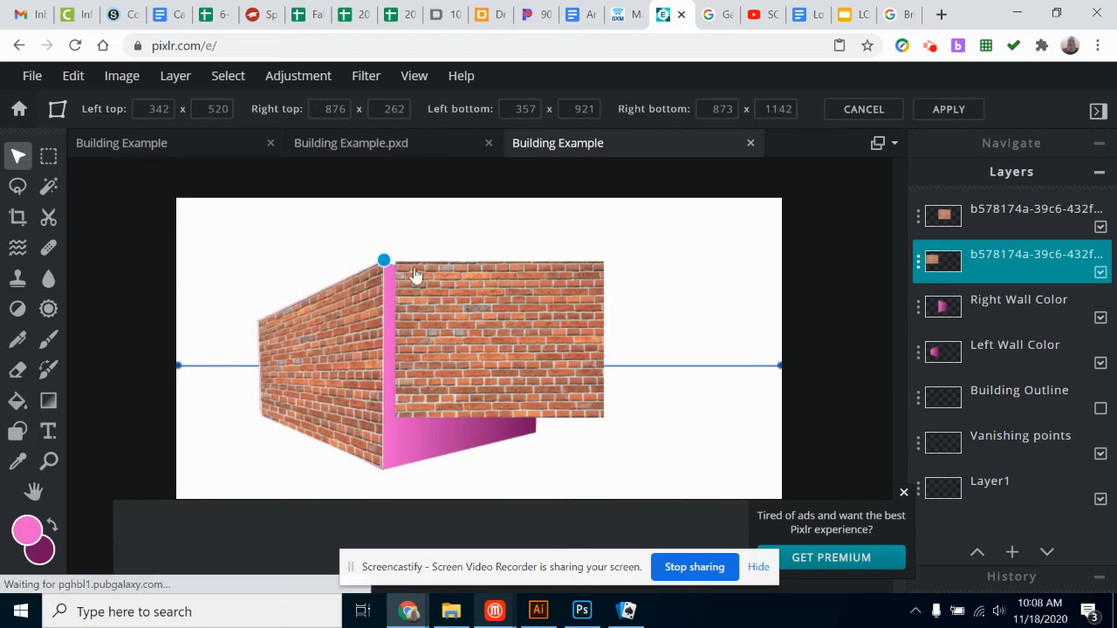
key("Return")
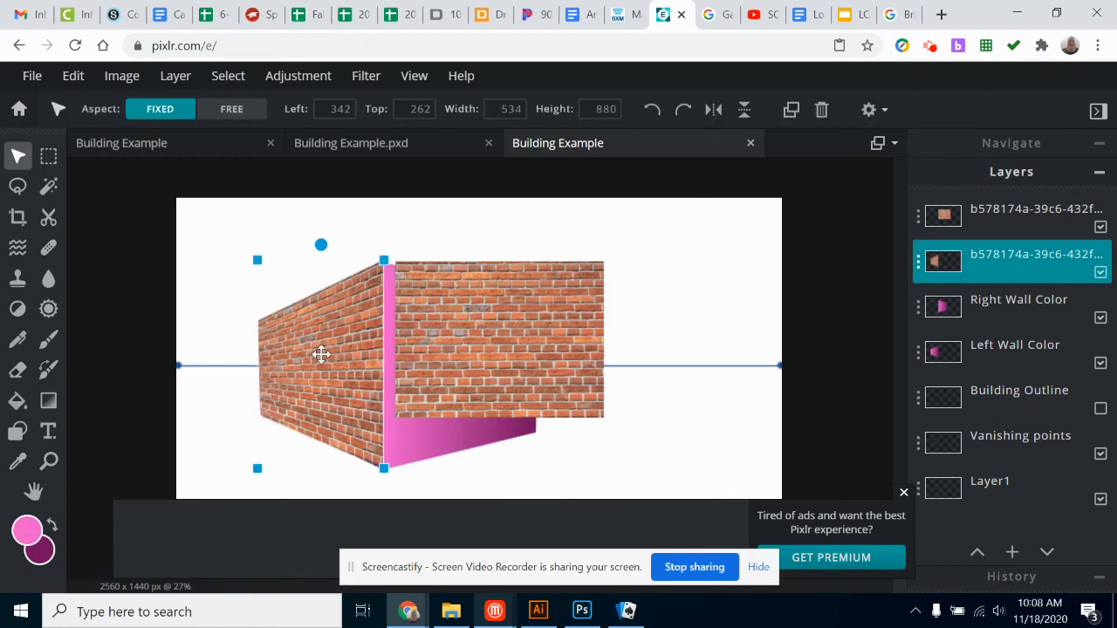
Set the left brick layer's blend mode to Multiply.
left_click(986, 264)
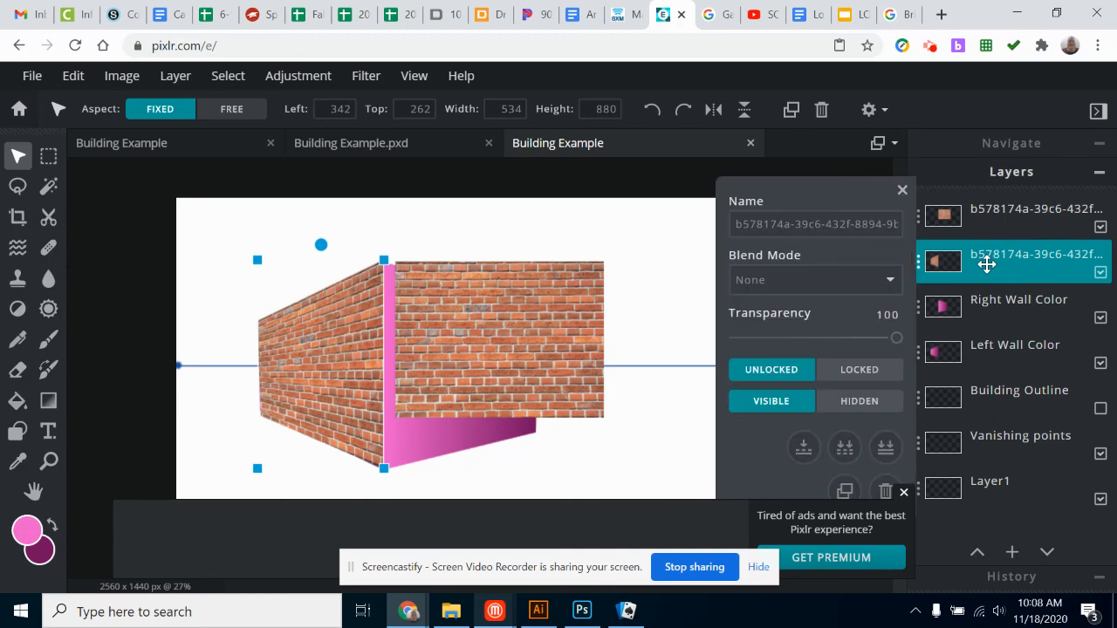
left_click(780, 281)
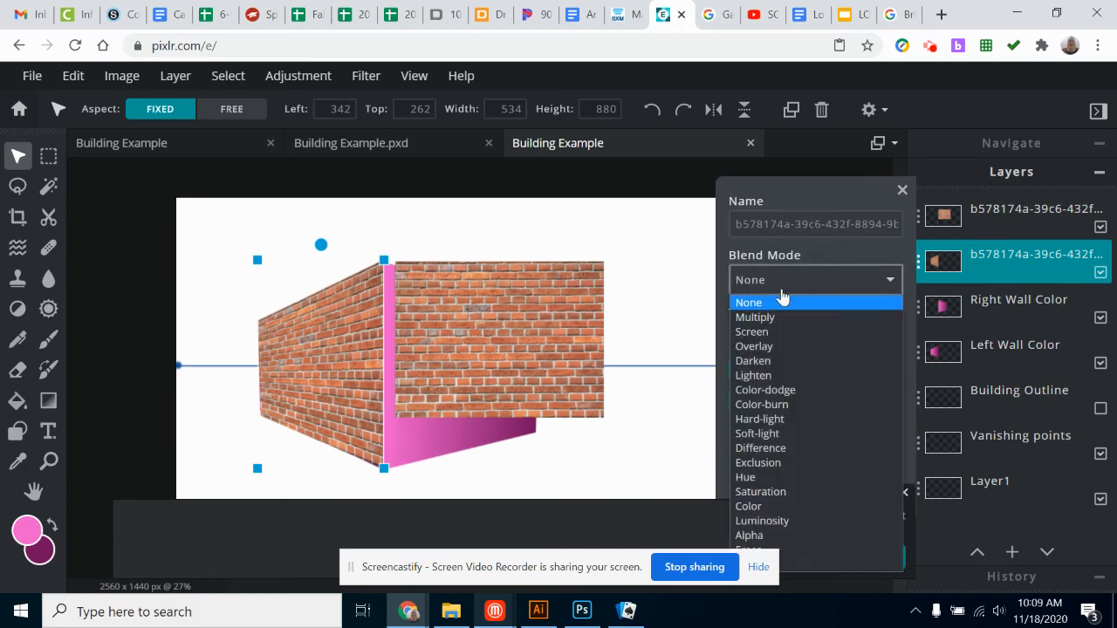
left_click(764, 318)
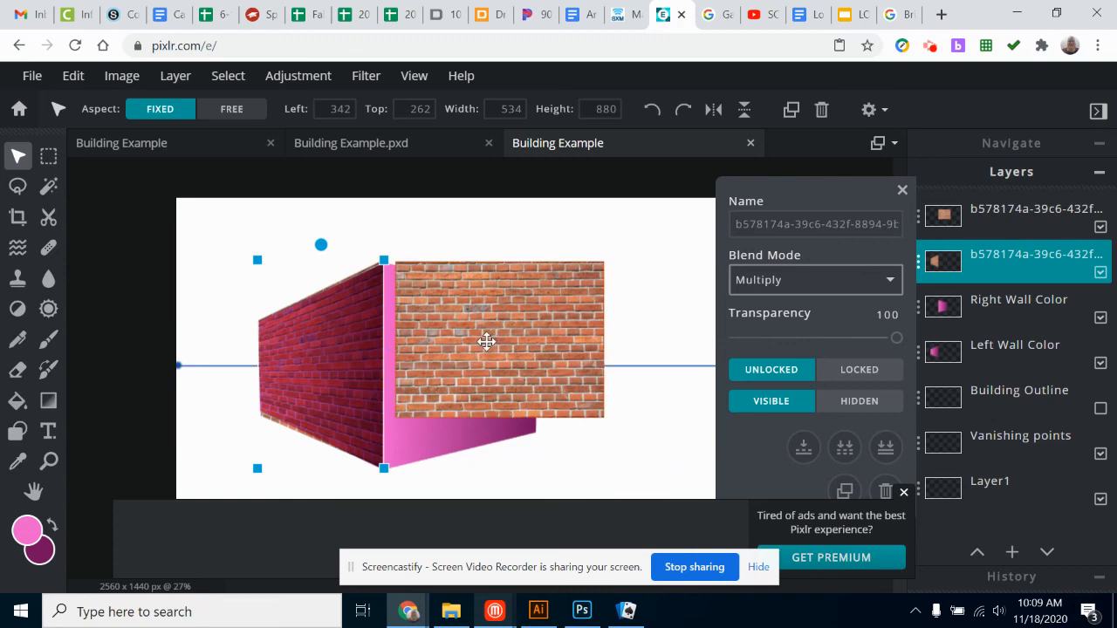
left_click(902, 189)
Align the right brick layer with the front corner and free distort it to corners at about 873×258, 1536×431, 866×1150 and 1525×1003.
left_click(472, 319)
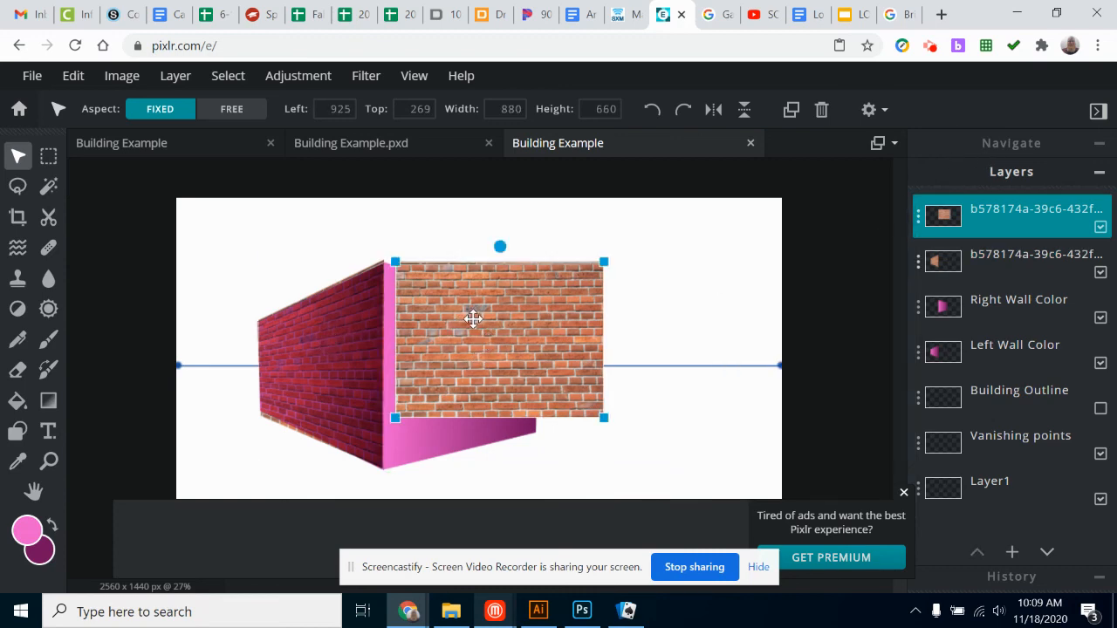
left_click_drag(481, 324, 466, 323)
left_click(73, 77)
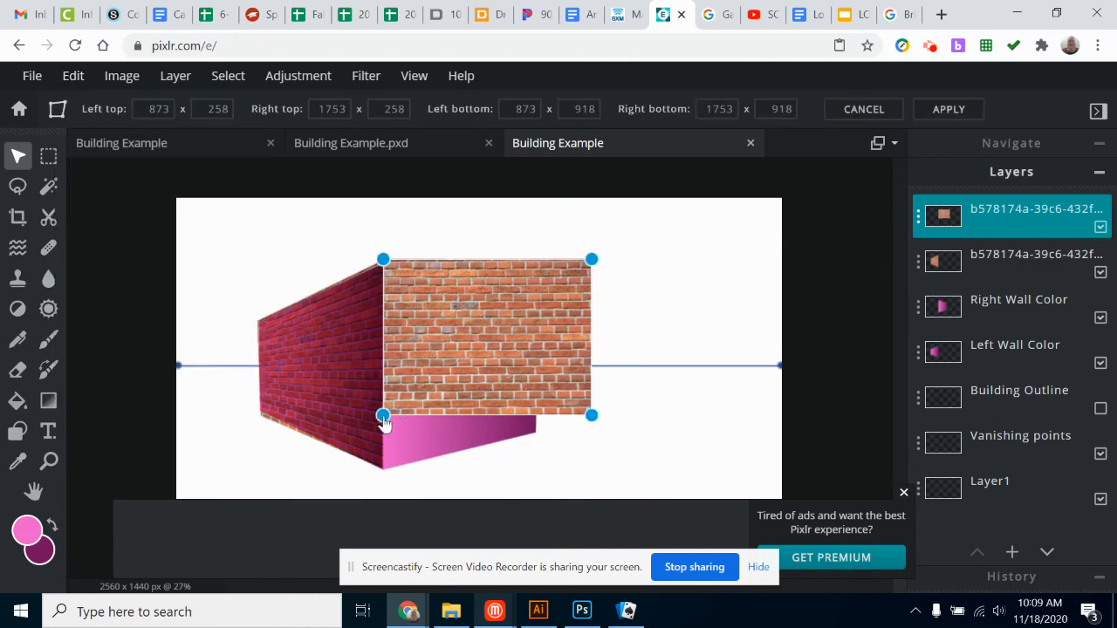
left_click_drag(383, 416, 381, 470)
left_click_drag(593, 418, 537, 435)
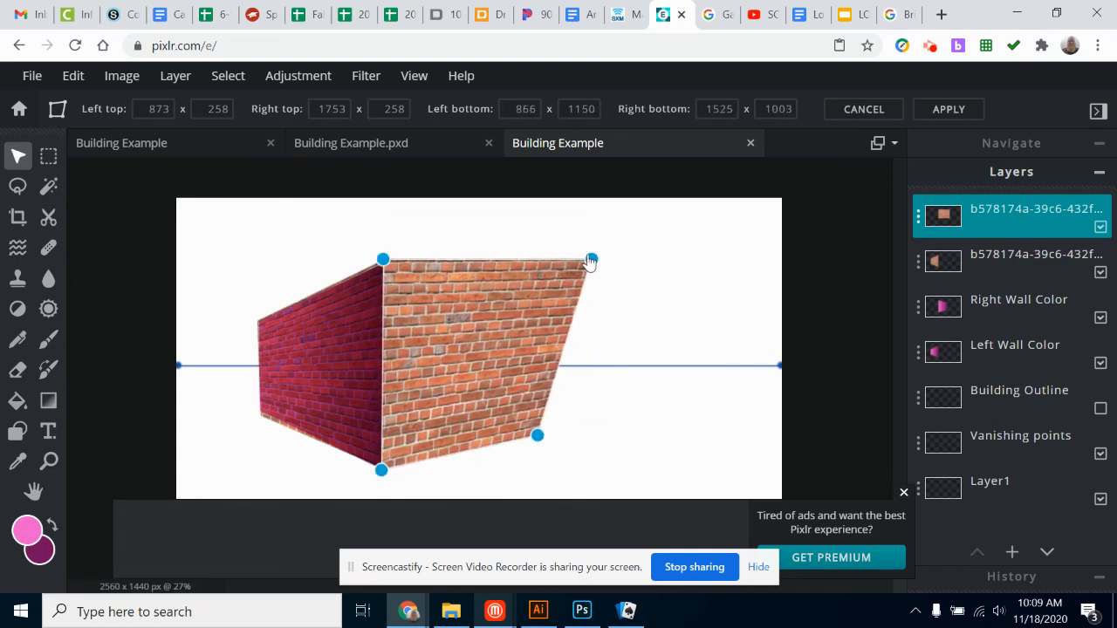
left_click_drag(591, 260, 539, 300)
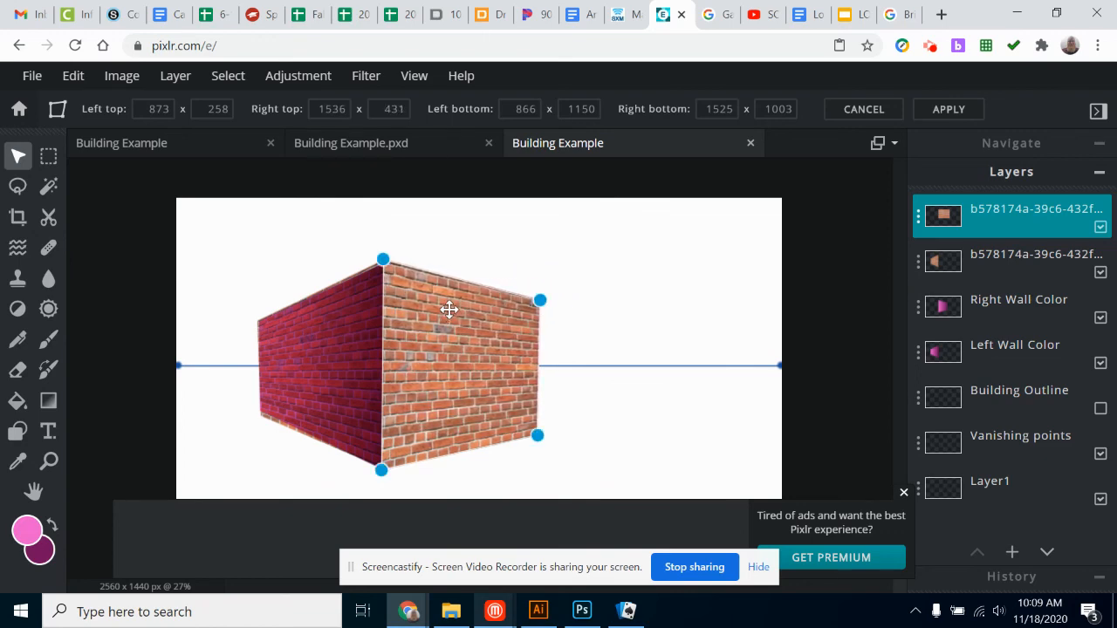
left_click(955, 111)
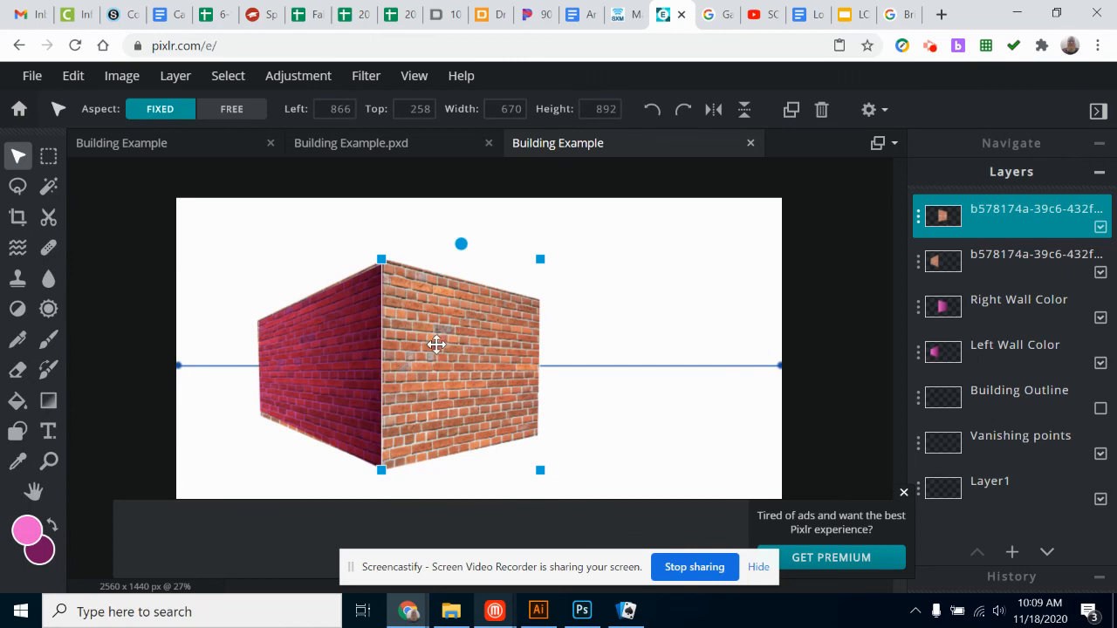
Set the right brick layer's blend mode to Multiply, leaving no layer selected.
left_click(999, 222)
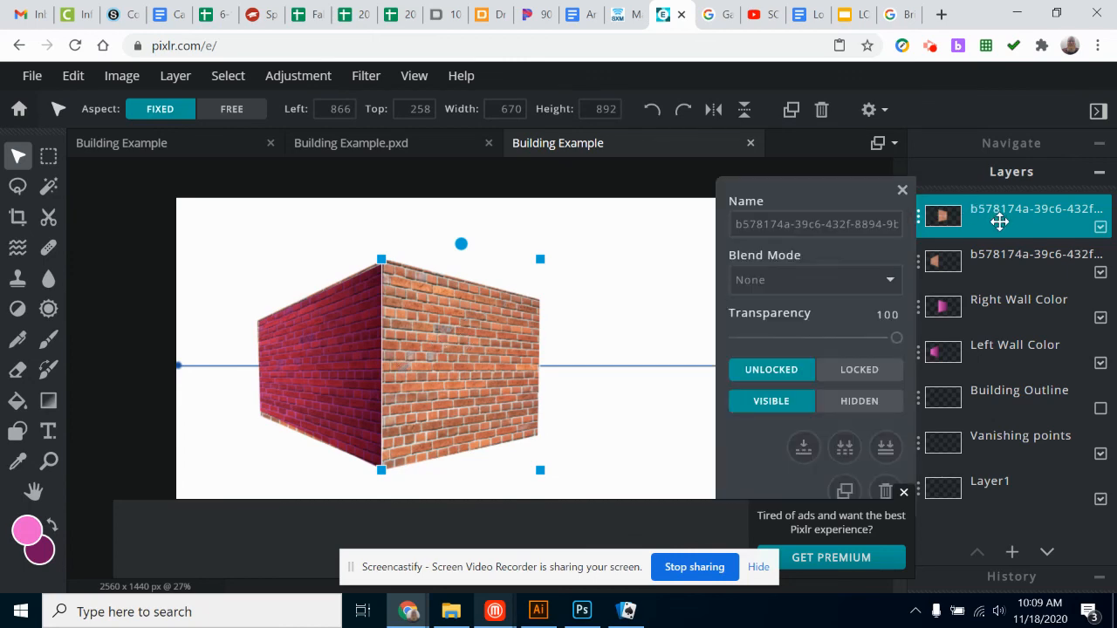
left_click(878, 286)
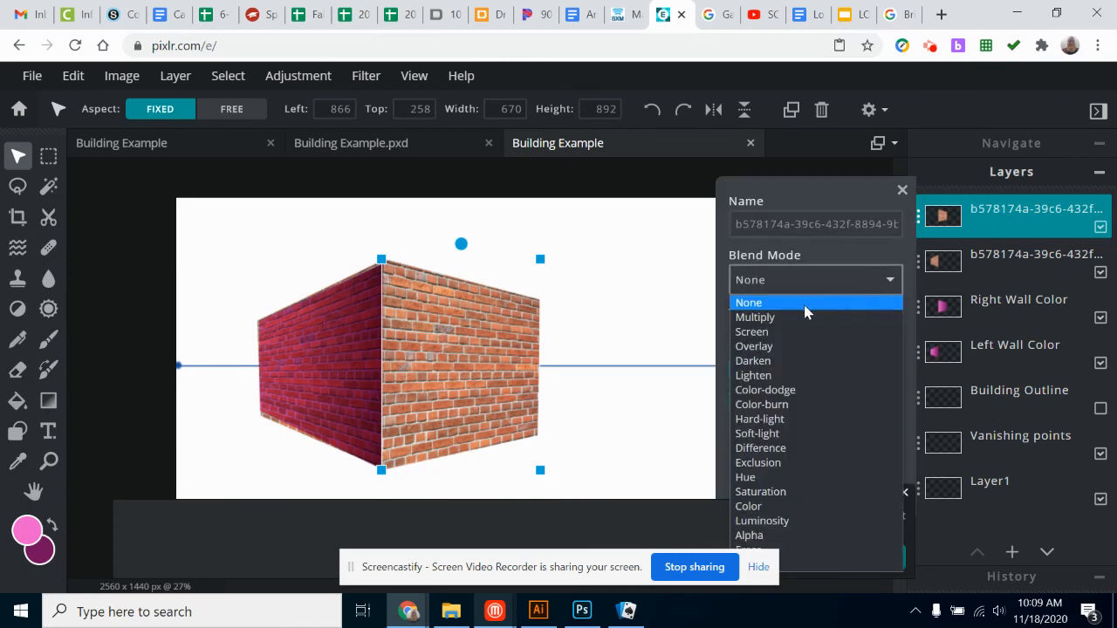
left_click(785, 319)
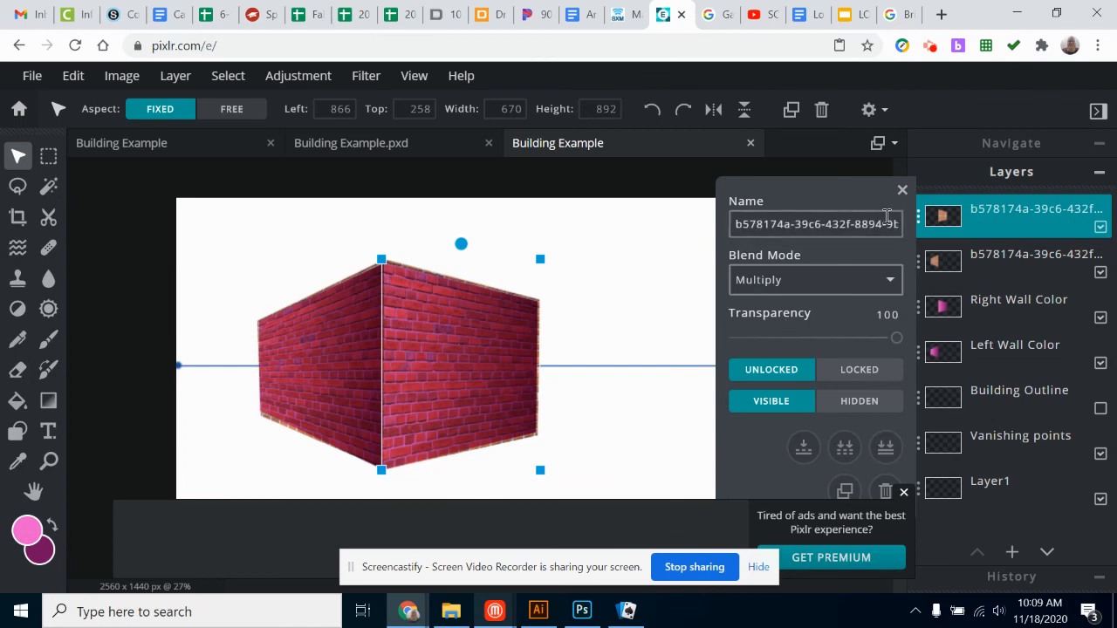
left_click(902, 189)
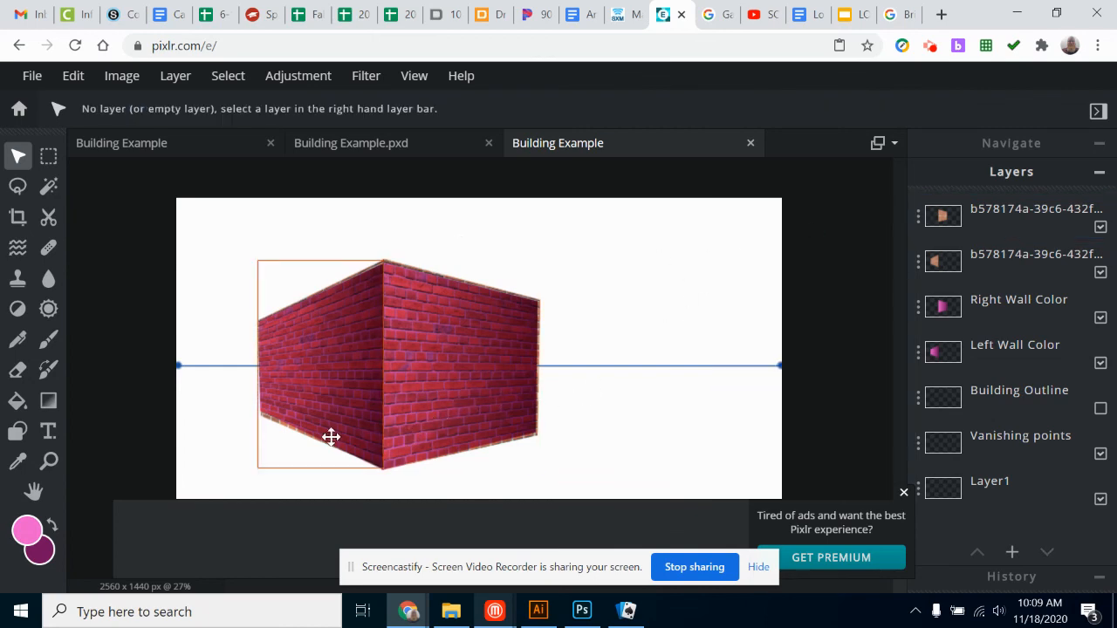